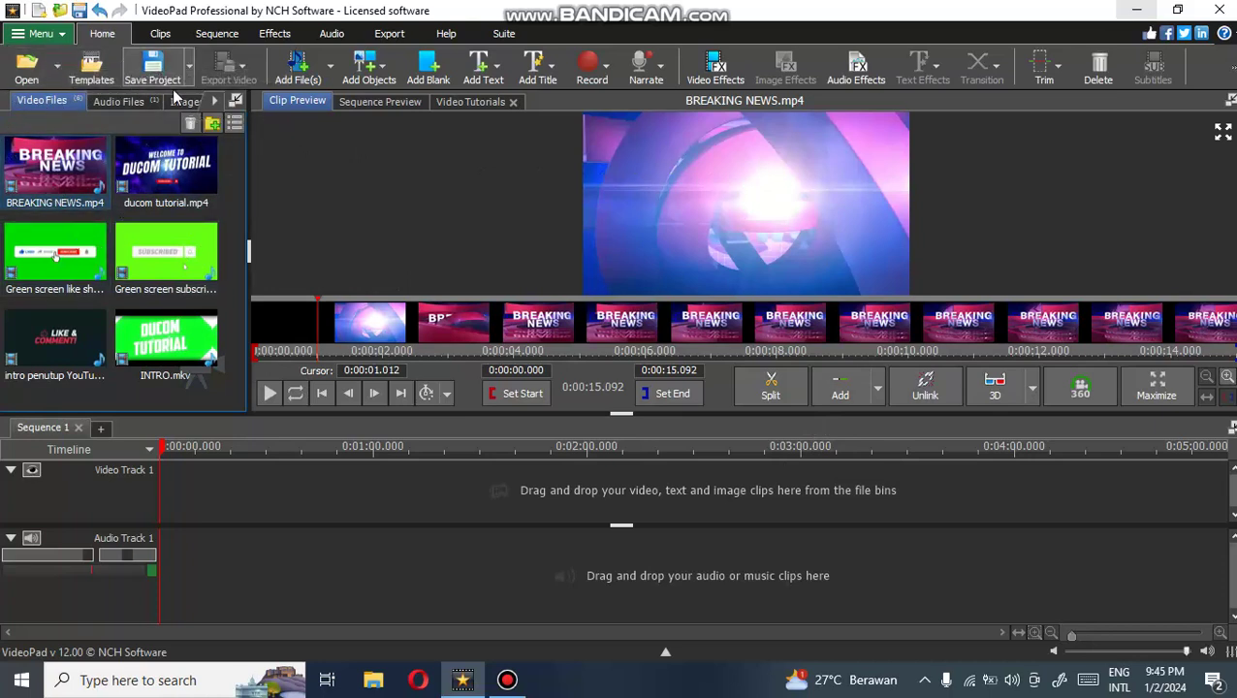
Step: Look through the imported audio and image files, returning to the video files bin
left_click(127, 105)
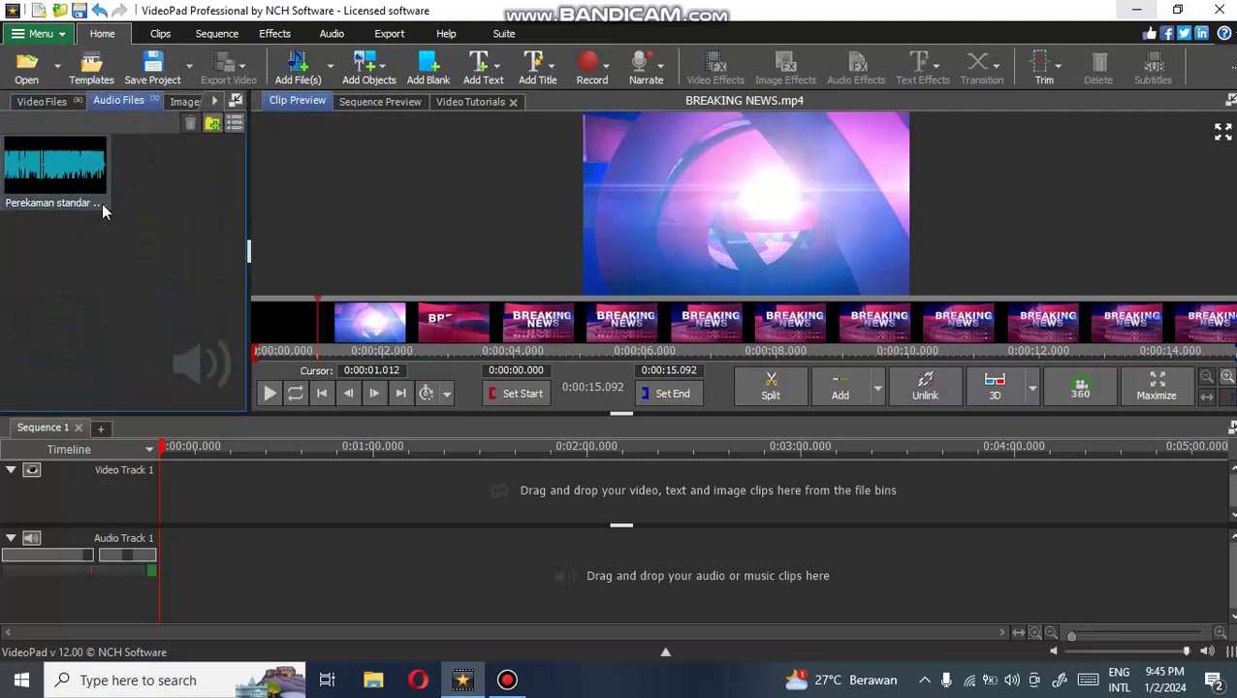
left_click(183, 104)
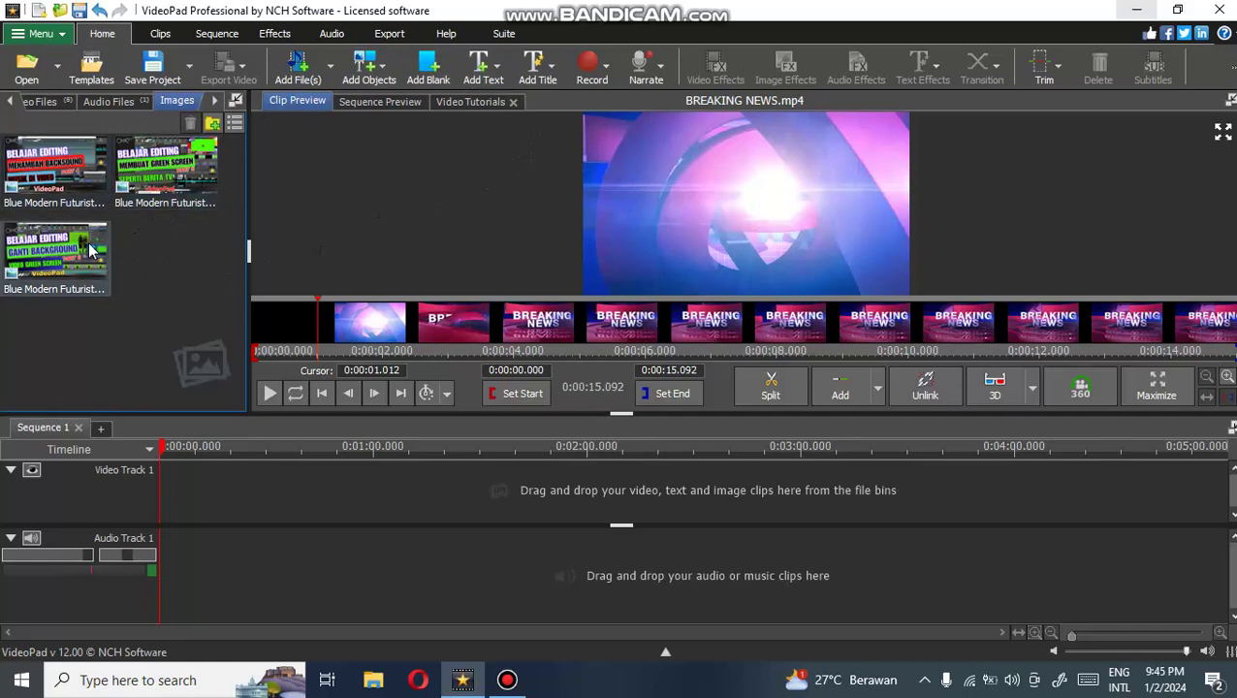
left_click(52, 100)
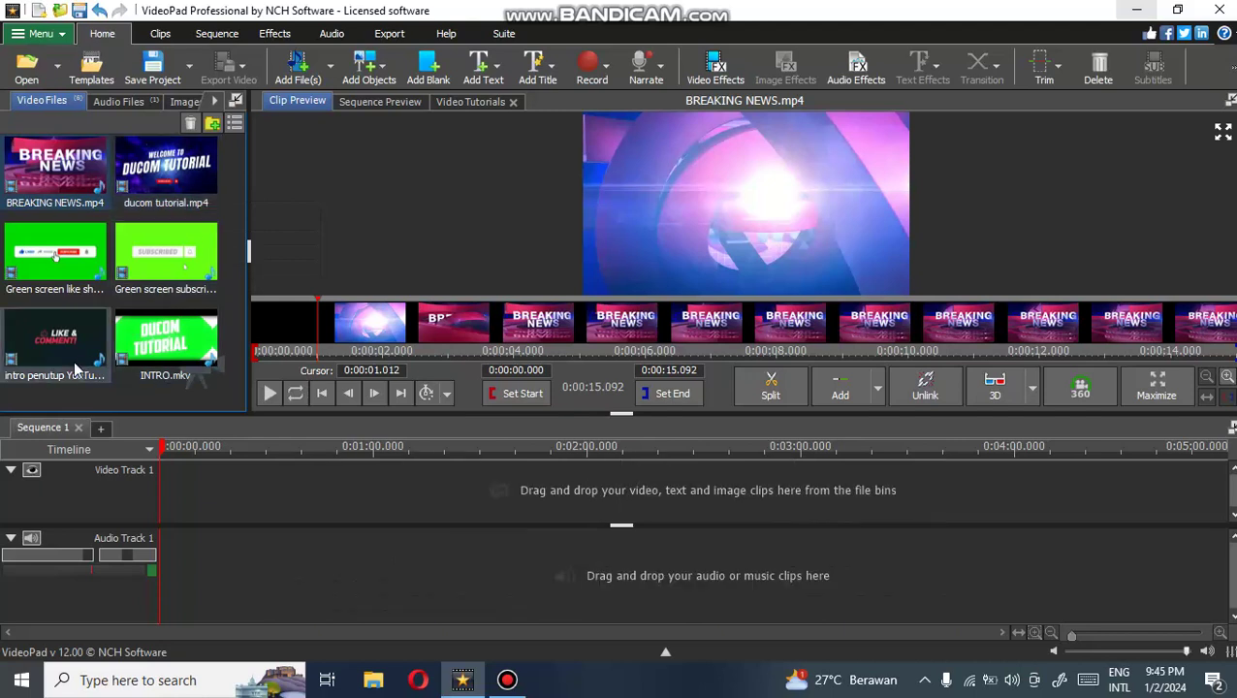
Step: Place BREAKING NEWS.mp4 at the start of Video Track 1 and ducom tutorial.mp4 directly after it
left_click_drag(262, 472, 243, 504)
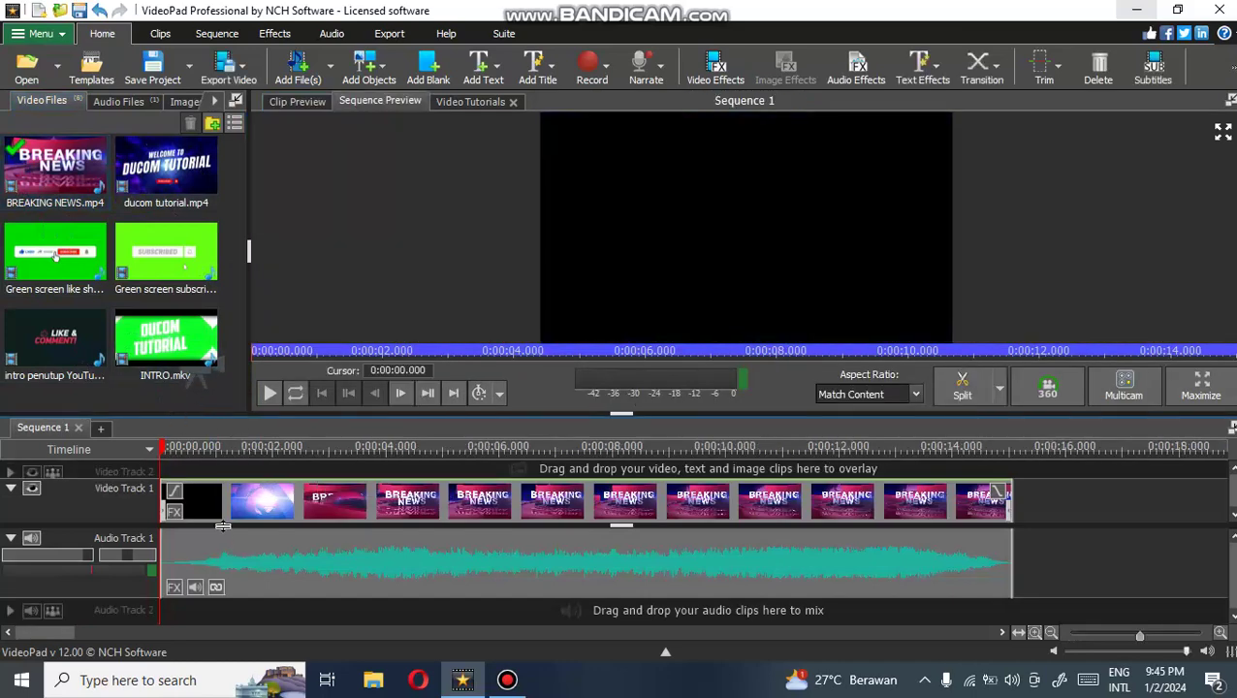
left_click_drag(165, 191, 600, 536)
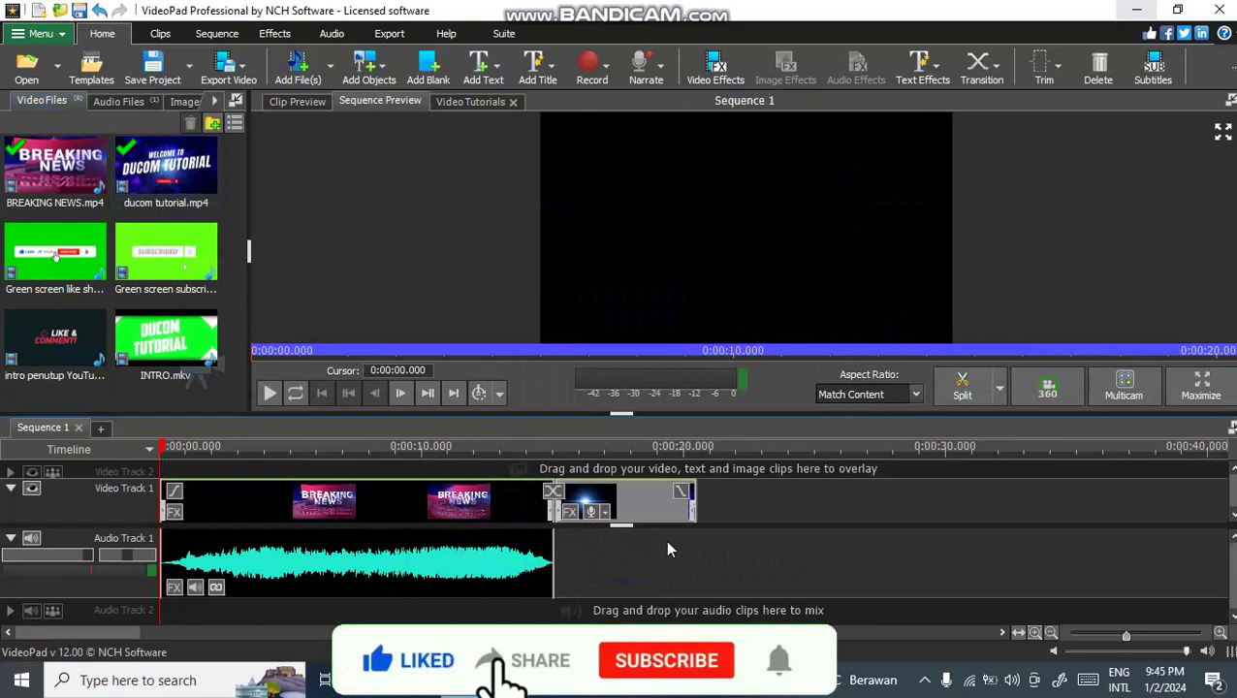
Step: Mute the audio of the BREAKING NEWS.mp4 clip on Audio Track 1
left_click(195, 587)
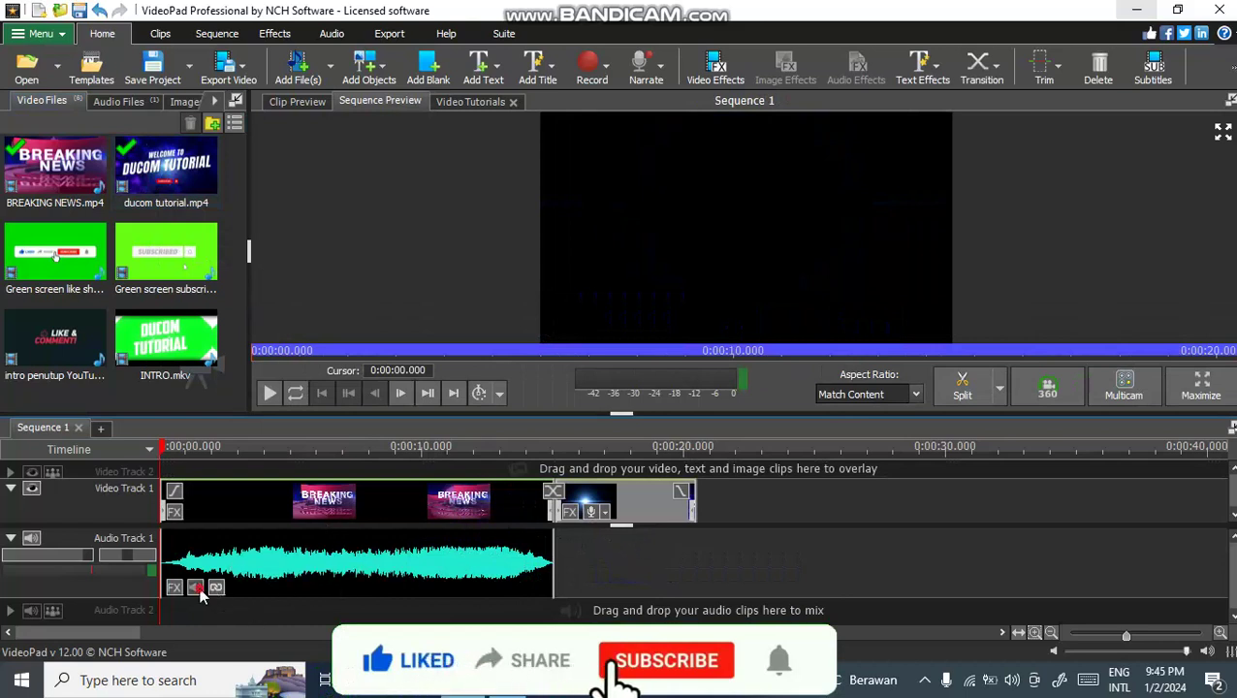
left_click(499, 324)
left_click(545, 380)
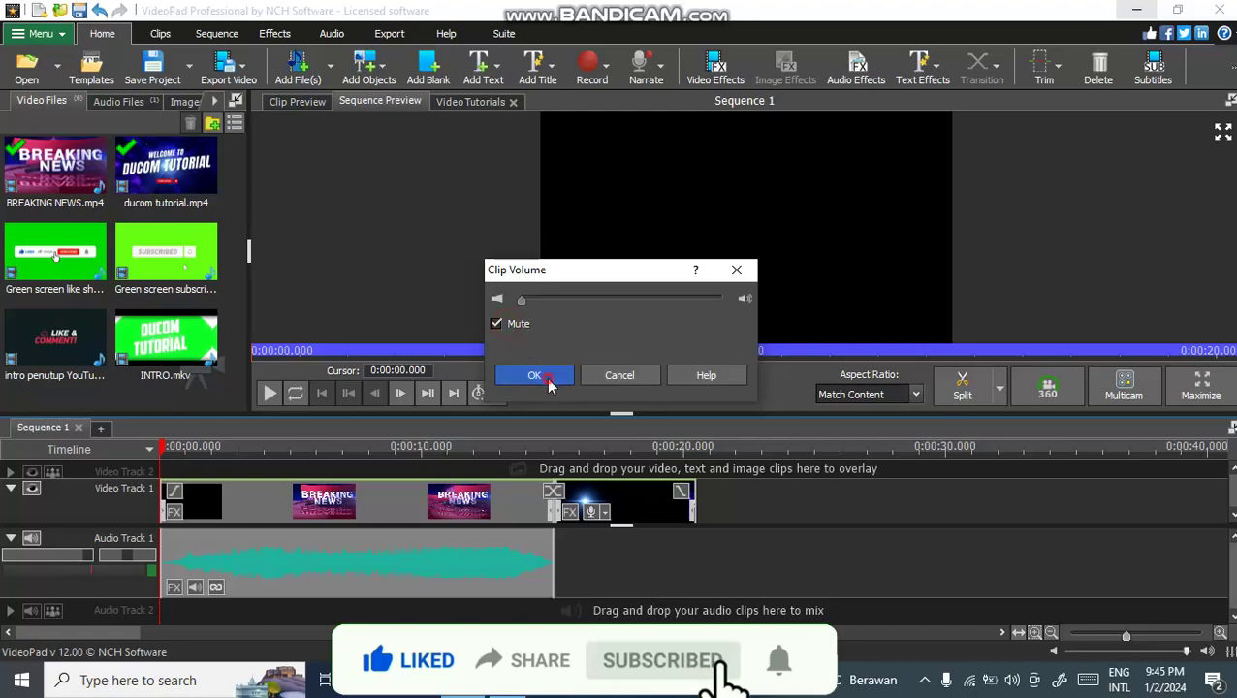
Step: Play the sequence across the cut between the BREAKING NEWS and ducom tutorial clips
scroll(669, 514, "up", 3)
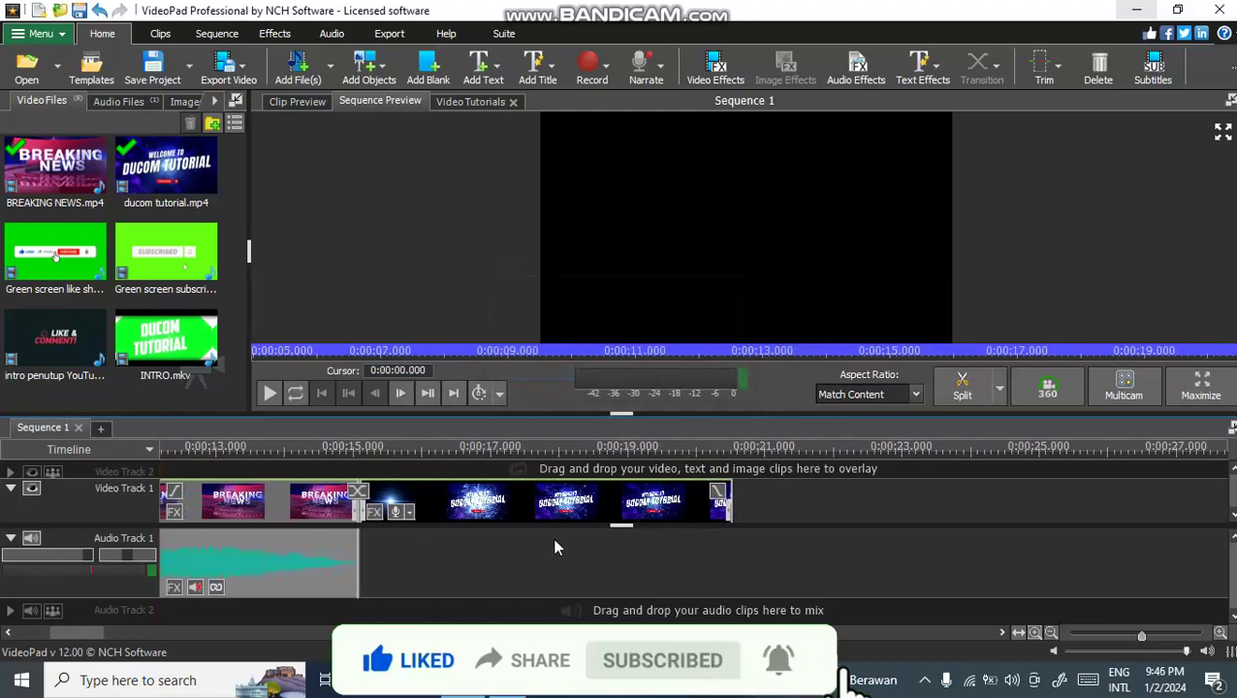
left_click(323, 448)
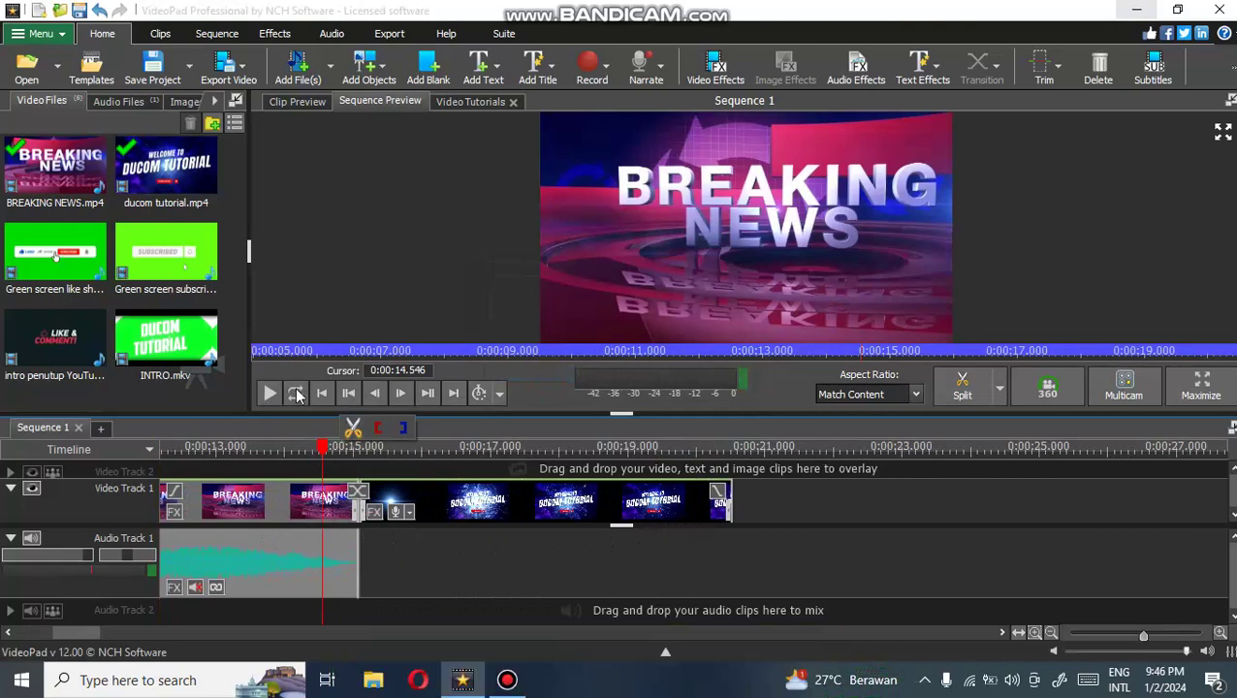
left_click(268, 394)
left_click(269, 394)
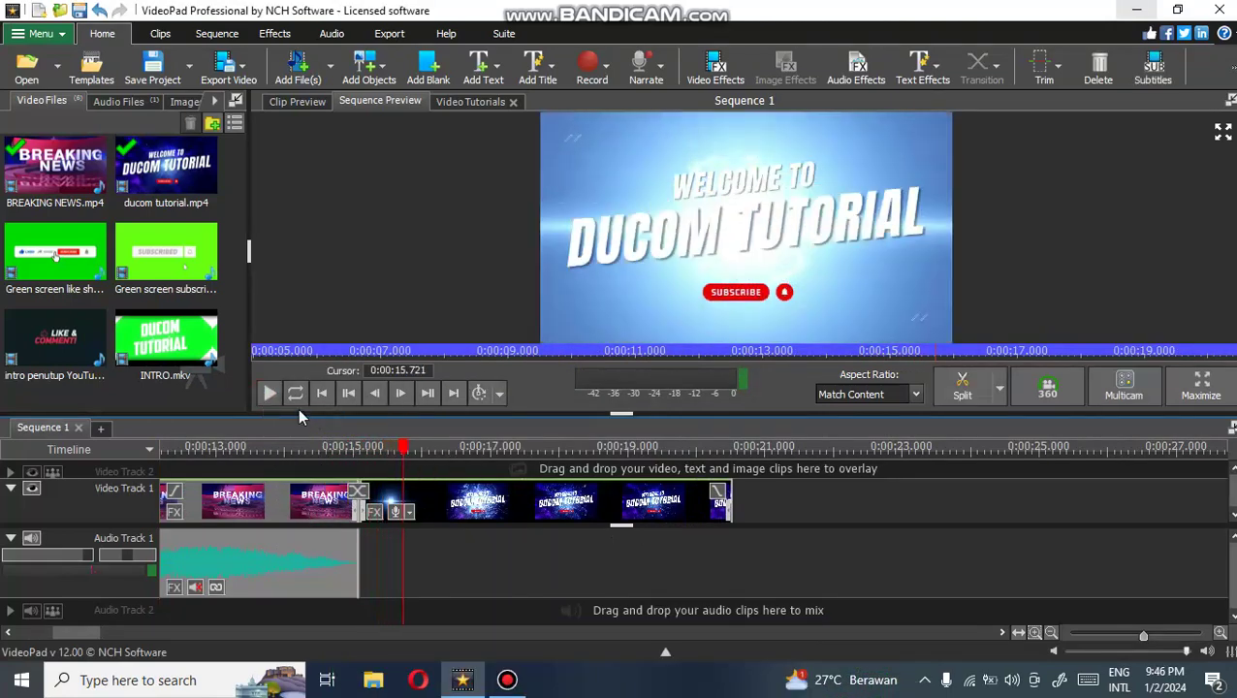
Step: Apply a 1.000-second Doors transition set to Open with Zoom between the two clips, moving the clip for an overlapping transition
left_click(365, 496)
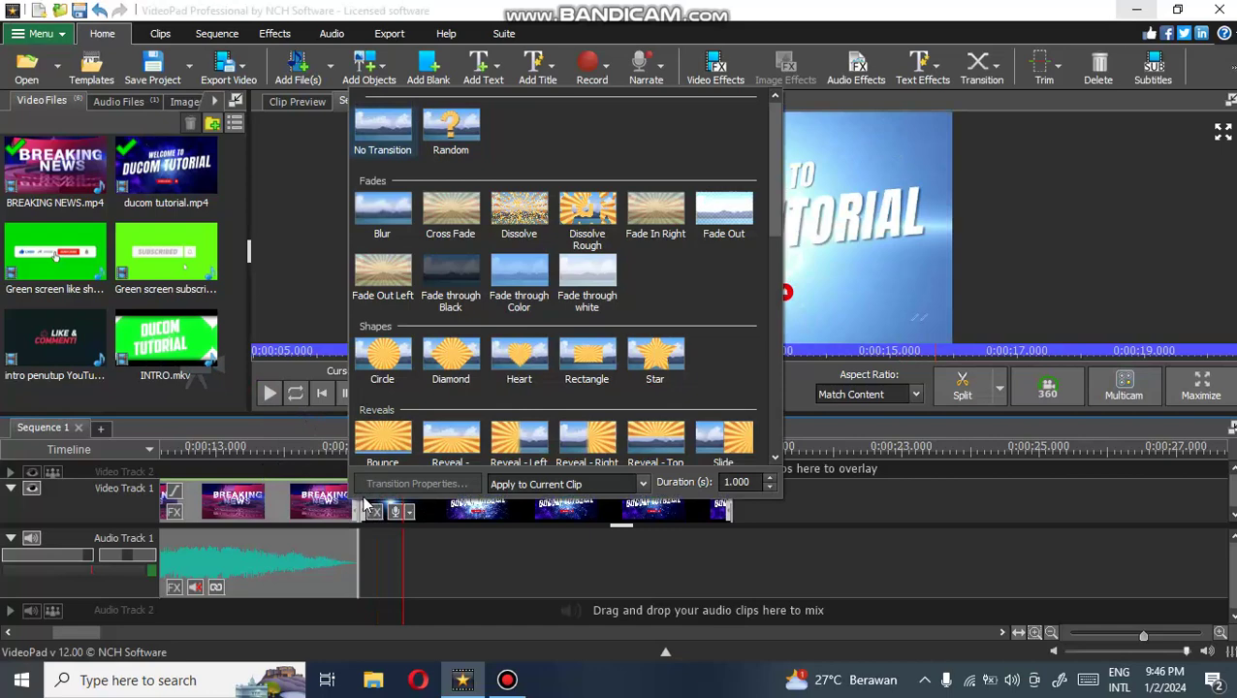
left_click(354, 490)
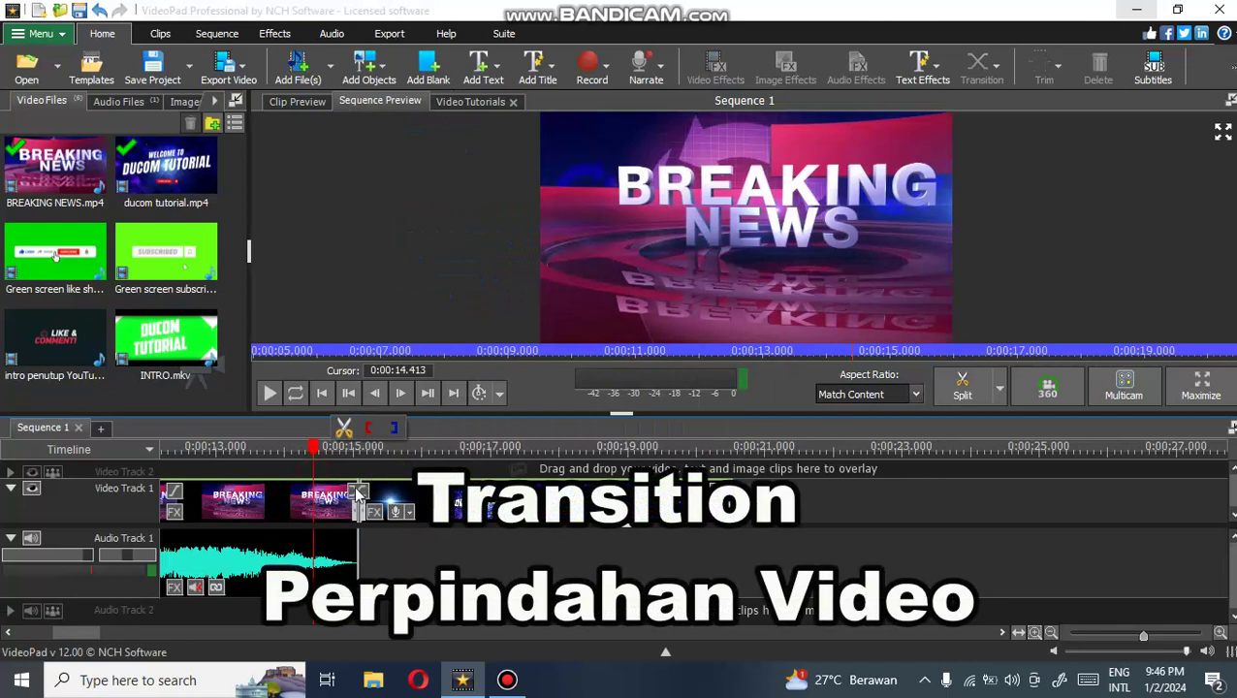
left_click(357, 493)
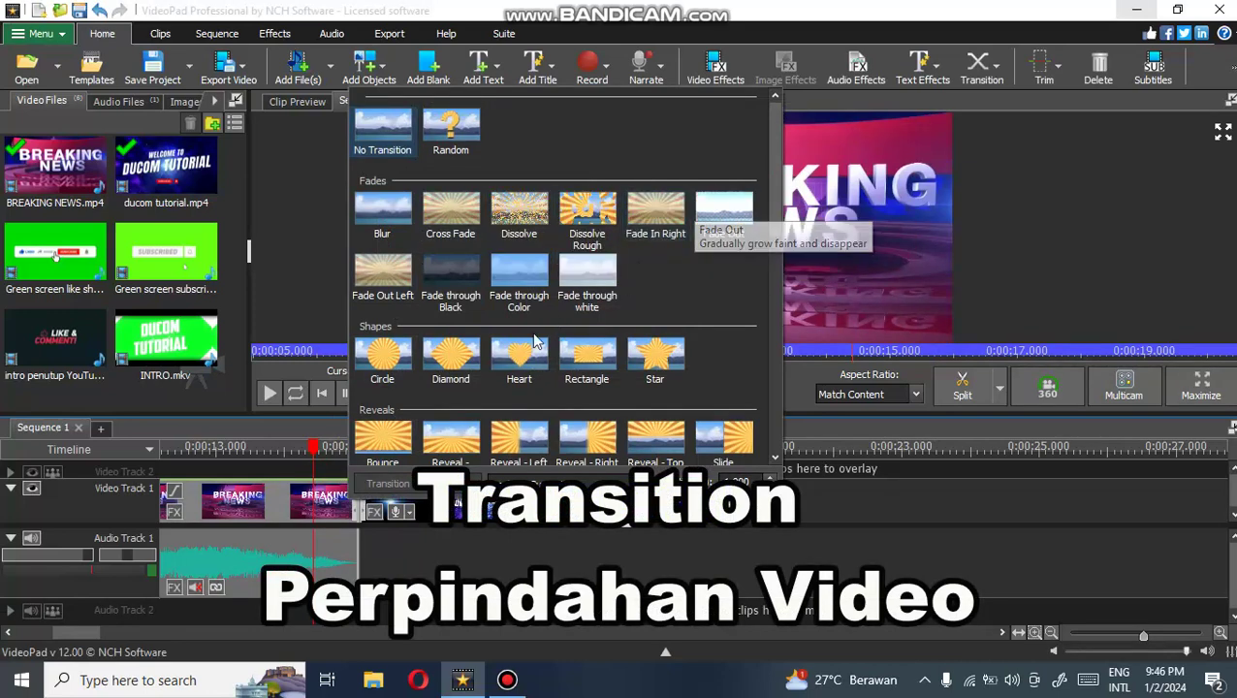
scroll(462, 388, "down", 5)
scroll(463, 388, "down", 3)
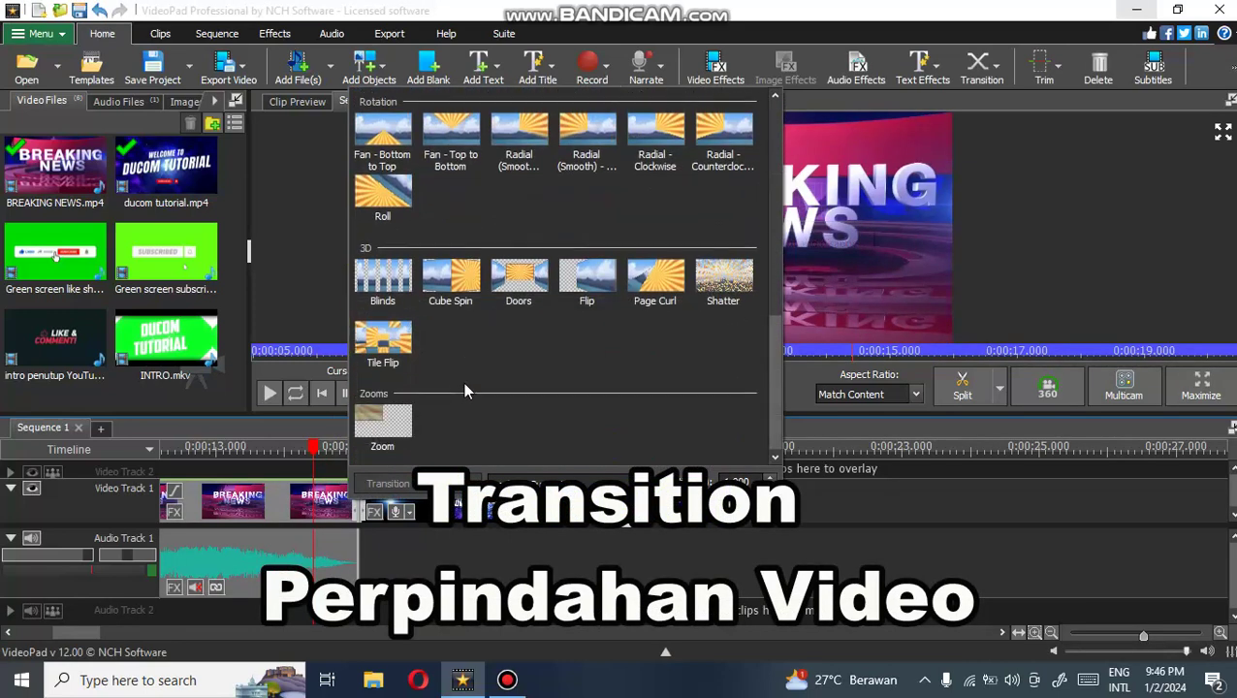
left_click(508, 274)
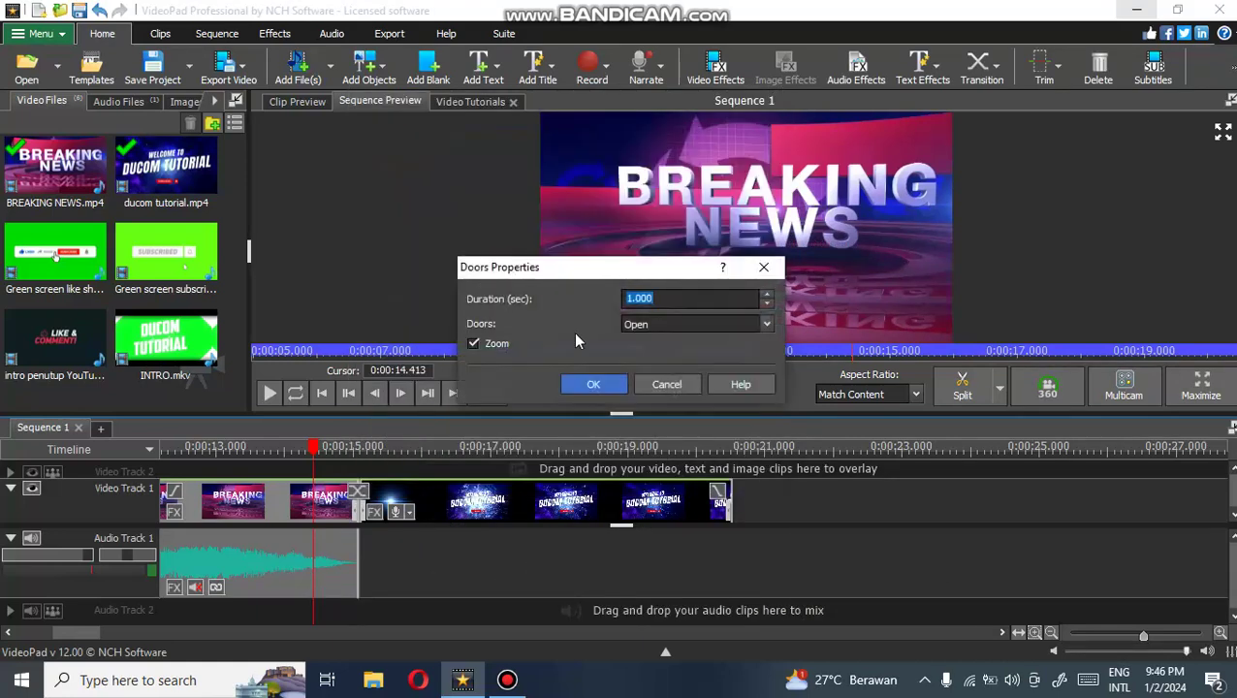
left_click(591, 385)
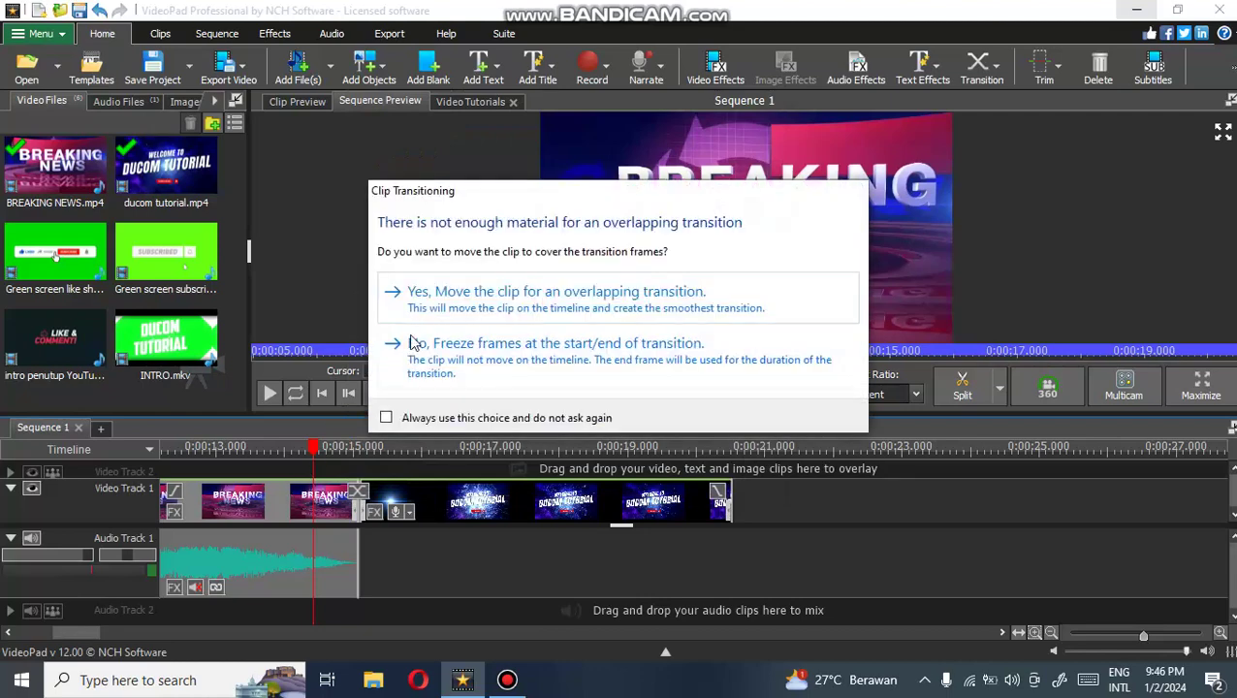
left_click(458, 308)
Step: Play back the Doors transition between the two clips from just before it starts
left_click(291, 468)
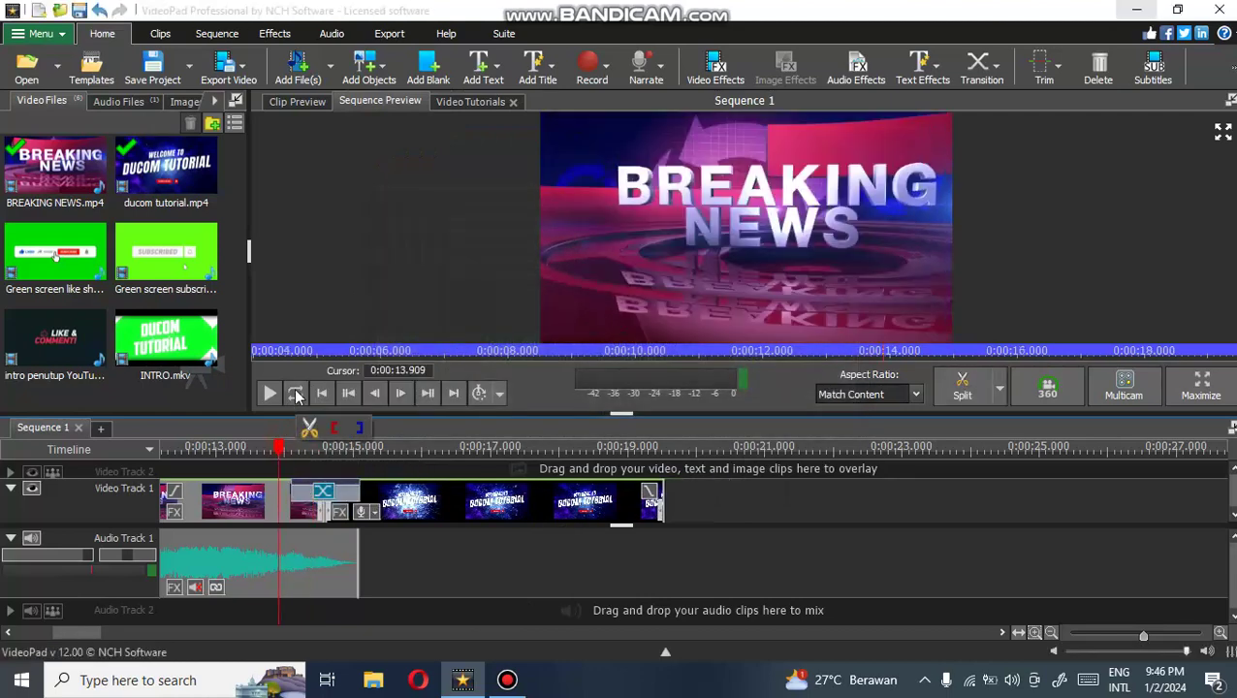
left_click(269, 393)
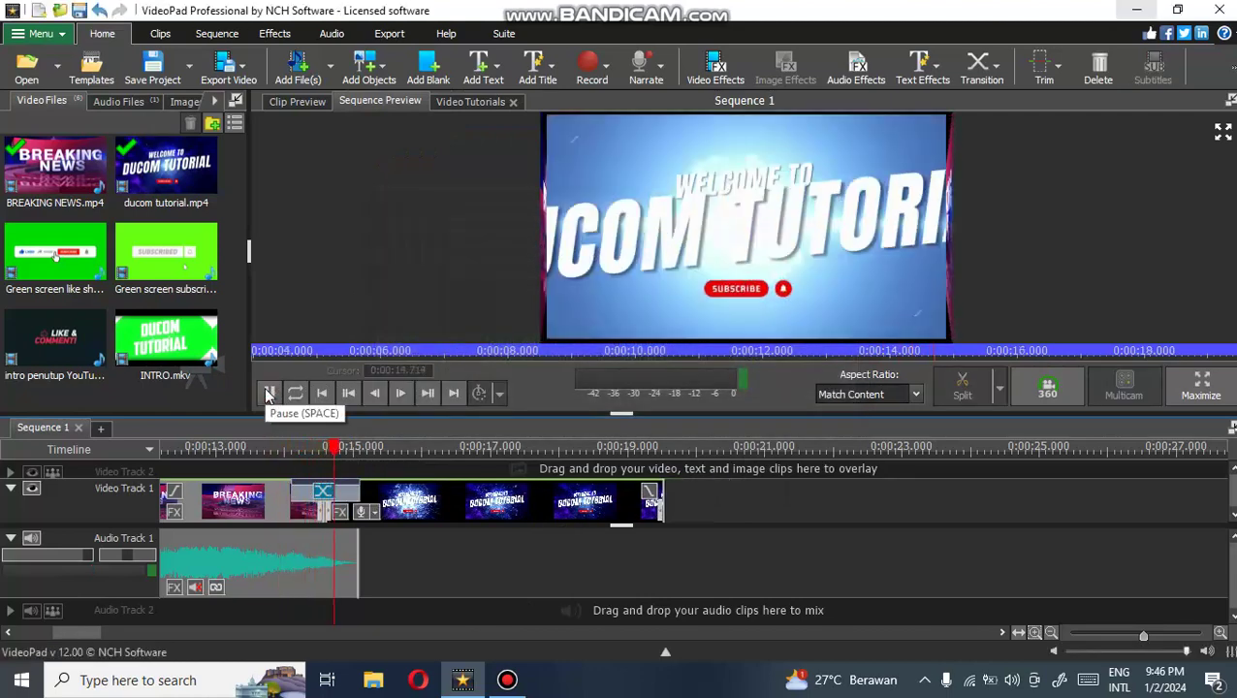
left_click(269, 392)
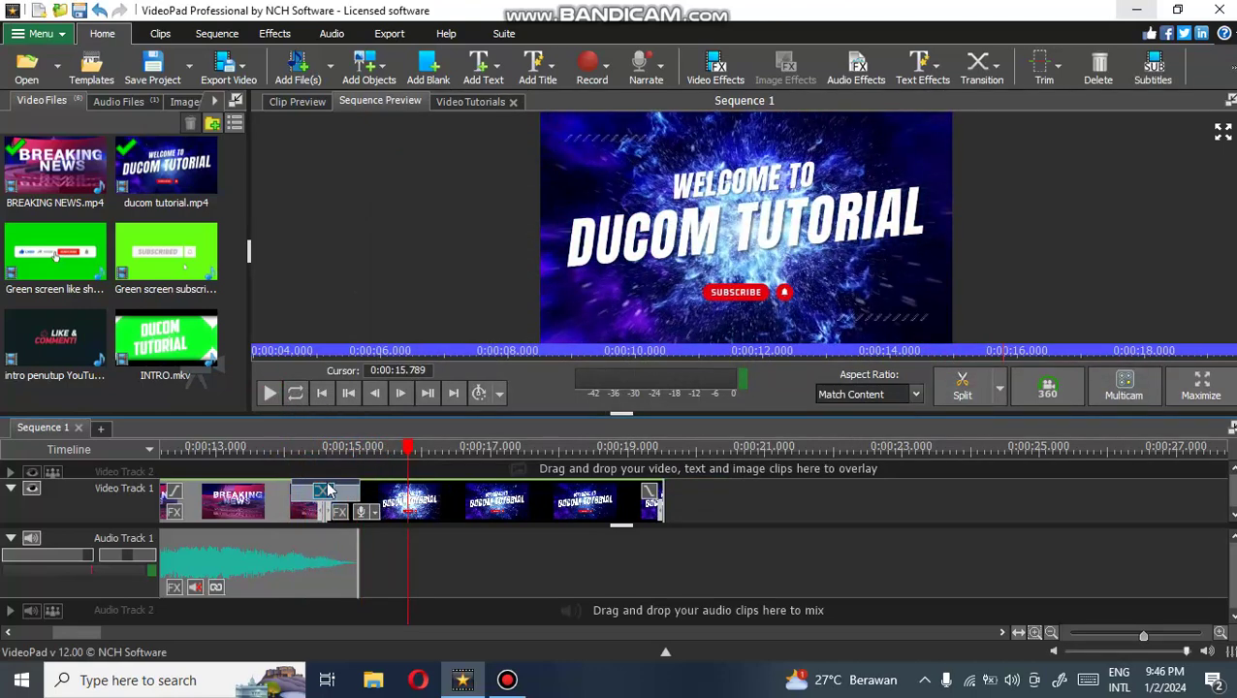
Step: Replace the Doors transition between the clips with Horizontal Lines and preview it
left_click(328, 491)
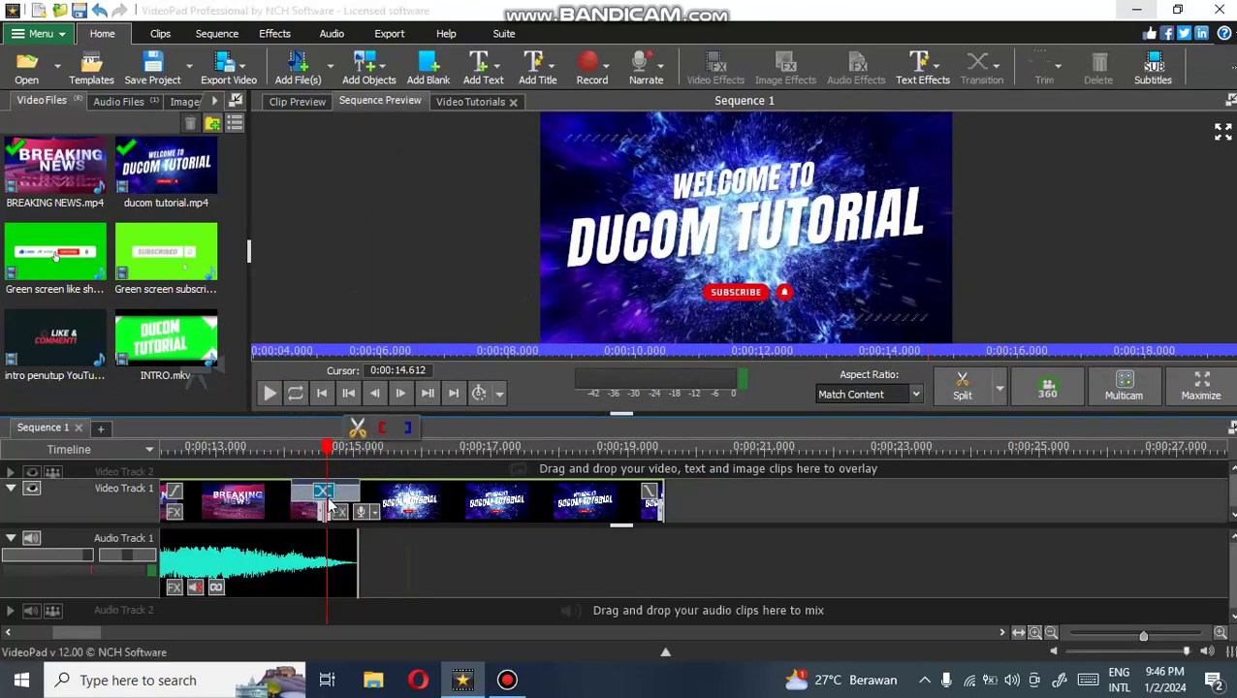
left_click(323, 492)
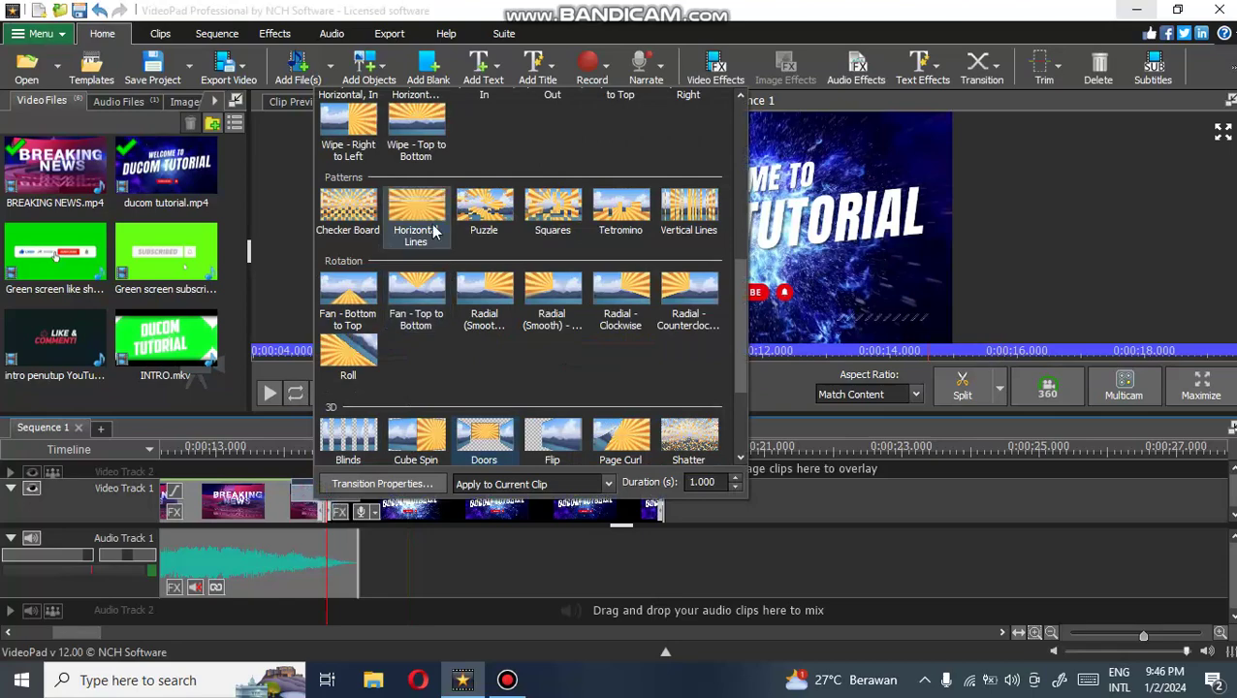
left_click(432, 222)
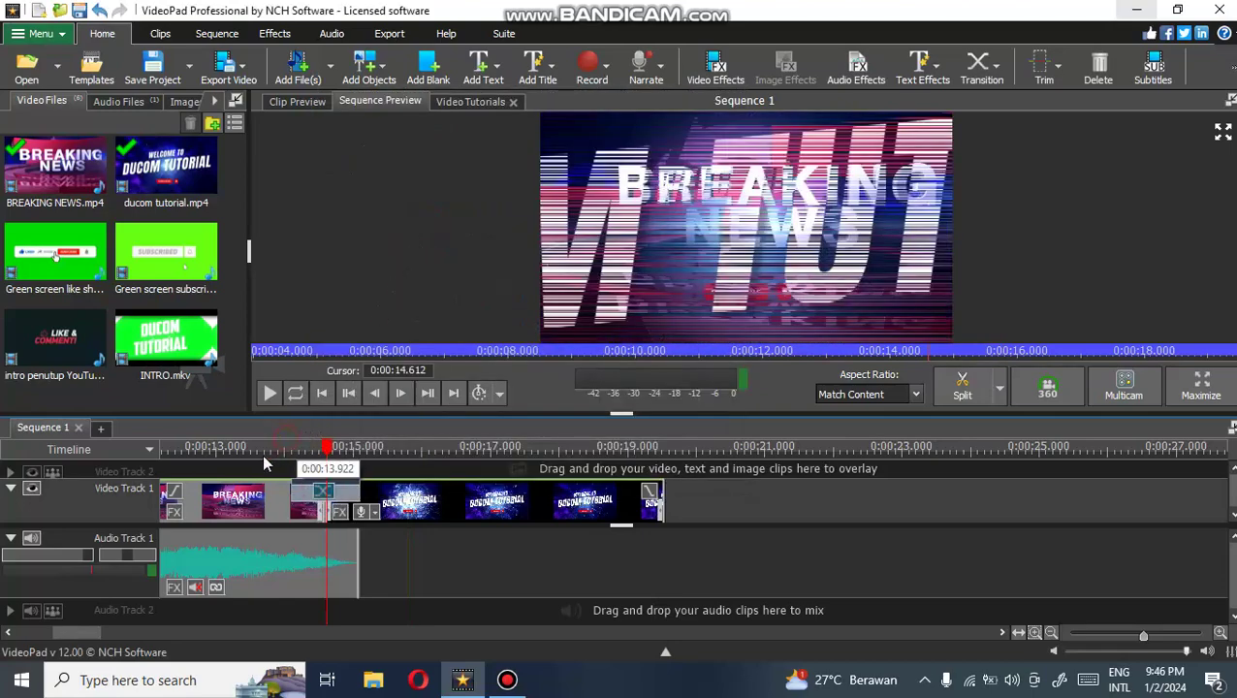
left_click(269, 392)
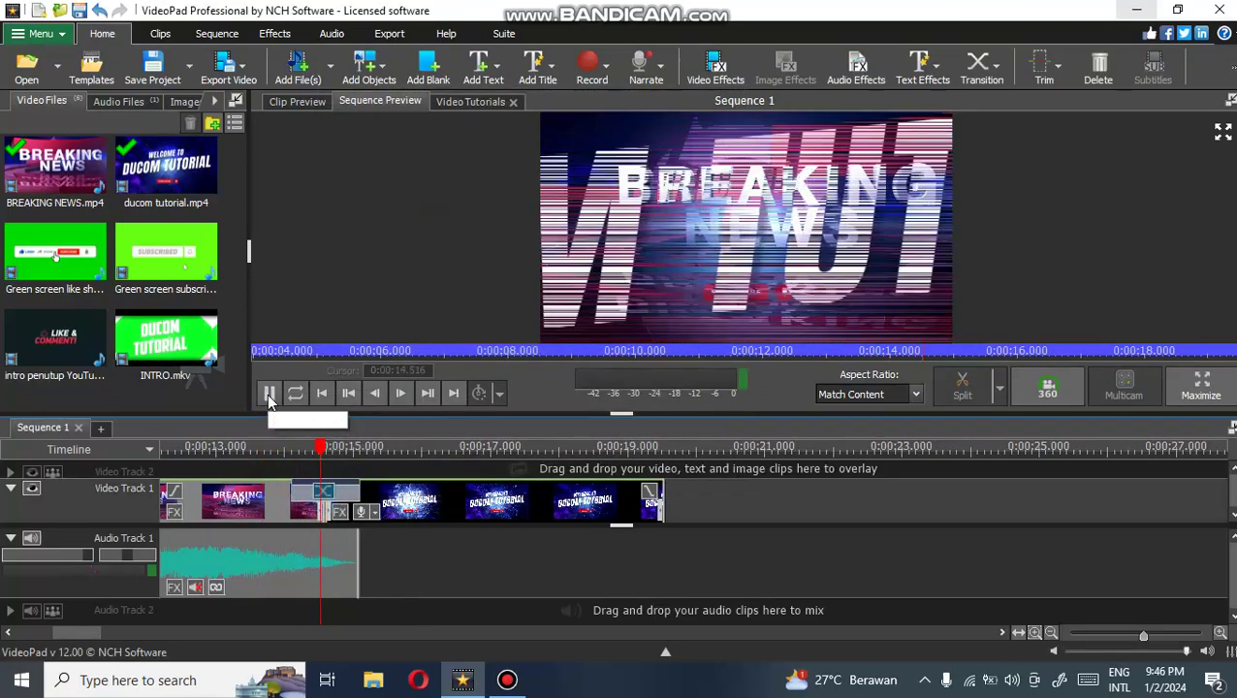
left_click(270, 392)
Step: Remove the Horizontal Lines transition between the two clips by choosing No Transition, and play across the cut
left_click(322, 492)
scroll(393, 385, "down", 3)
scroll(407, 359, "up", 4)
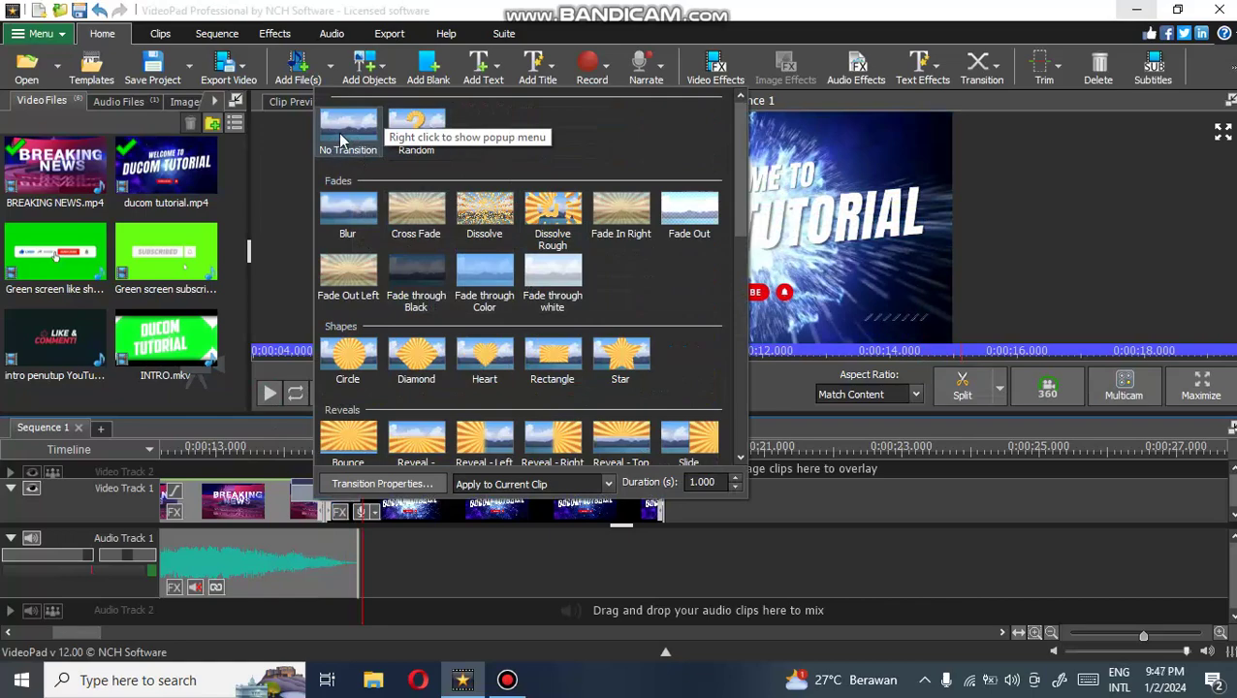
left_click(339, 140)
left_click(291, 450)
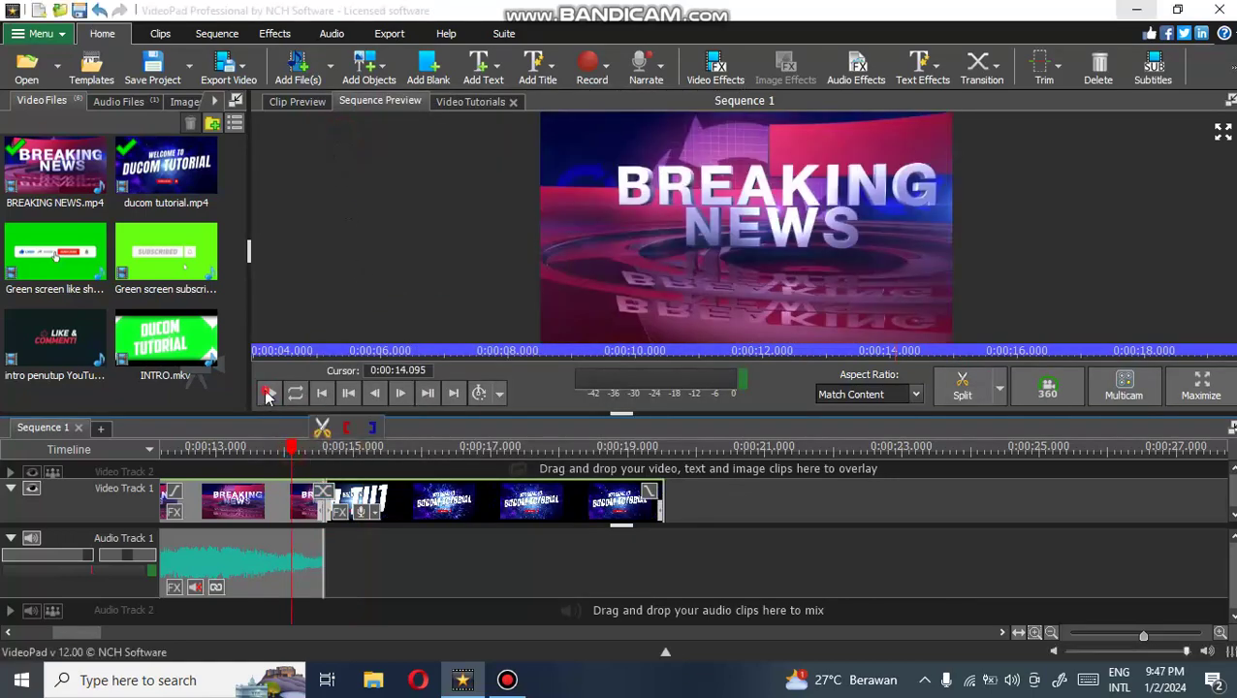
left_click(268, 393)
left_click(269, 394)
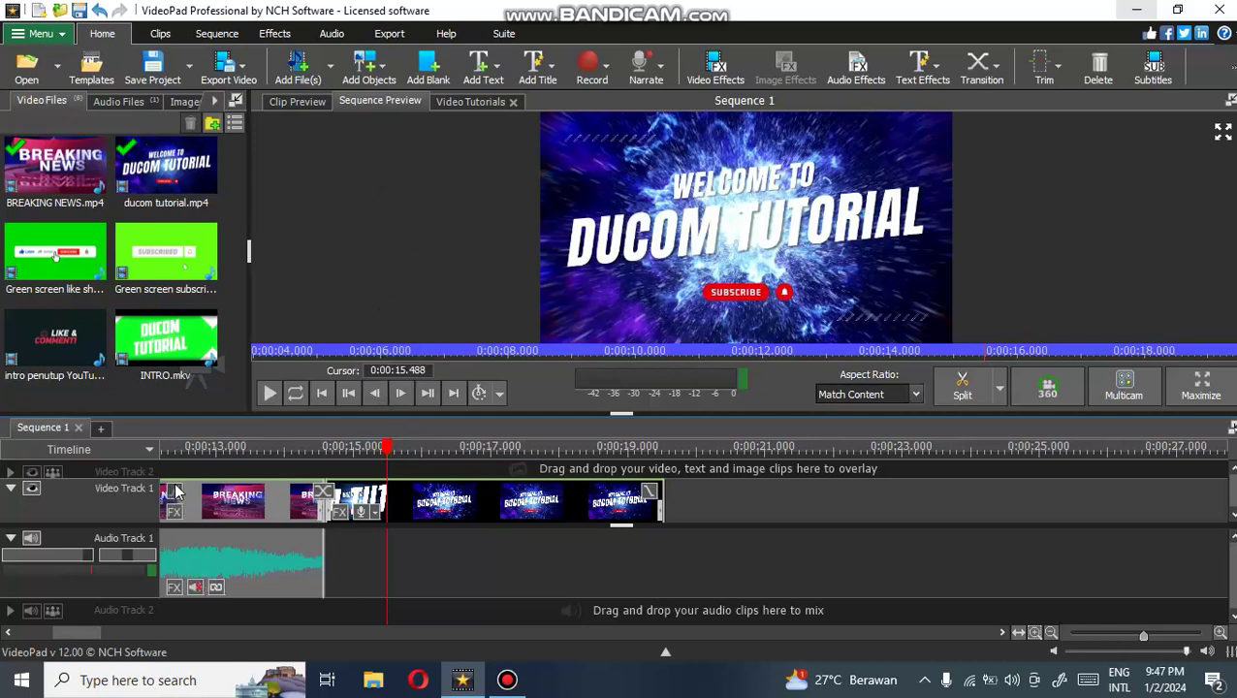
Step: Play the opening of the BREAKING NEWS clip from the very start of the sequence
left_click_drag(82, 640, 24, 640)
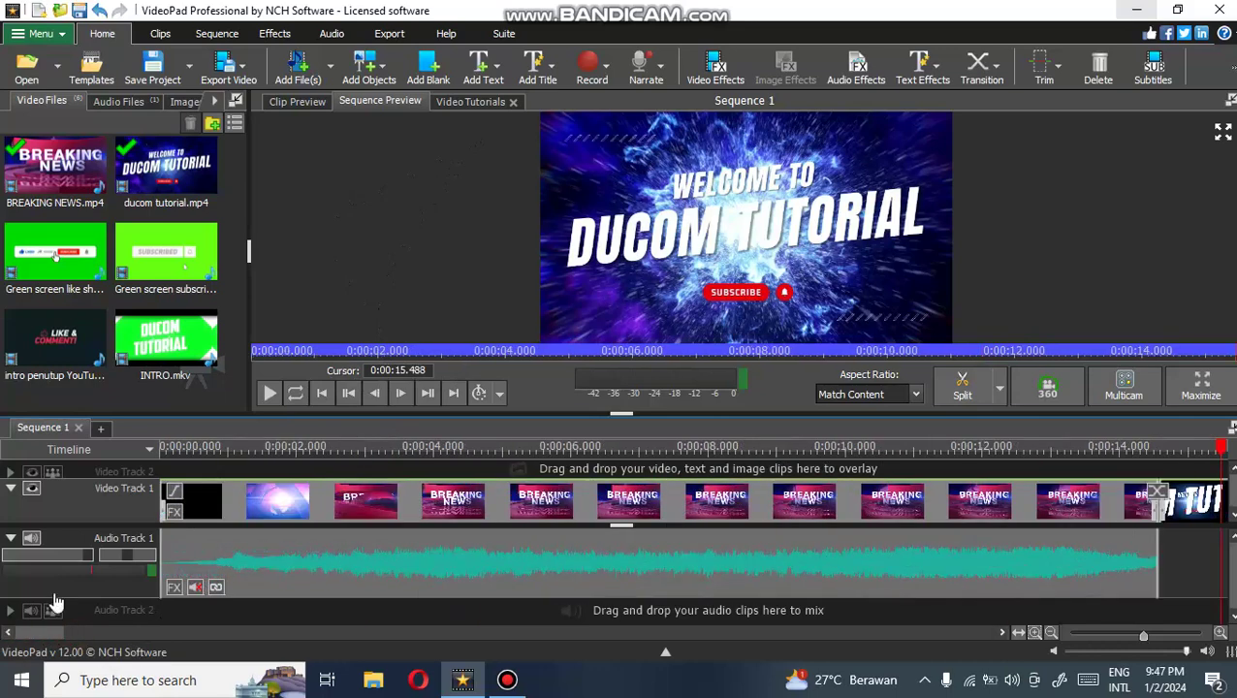
left_click(163, 446)
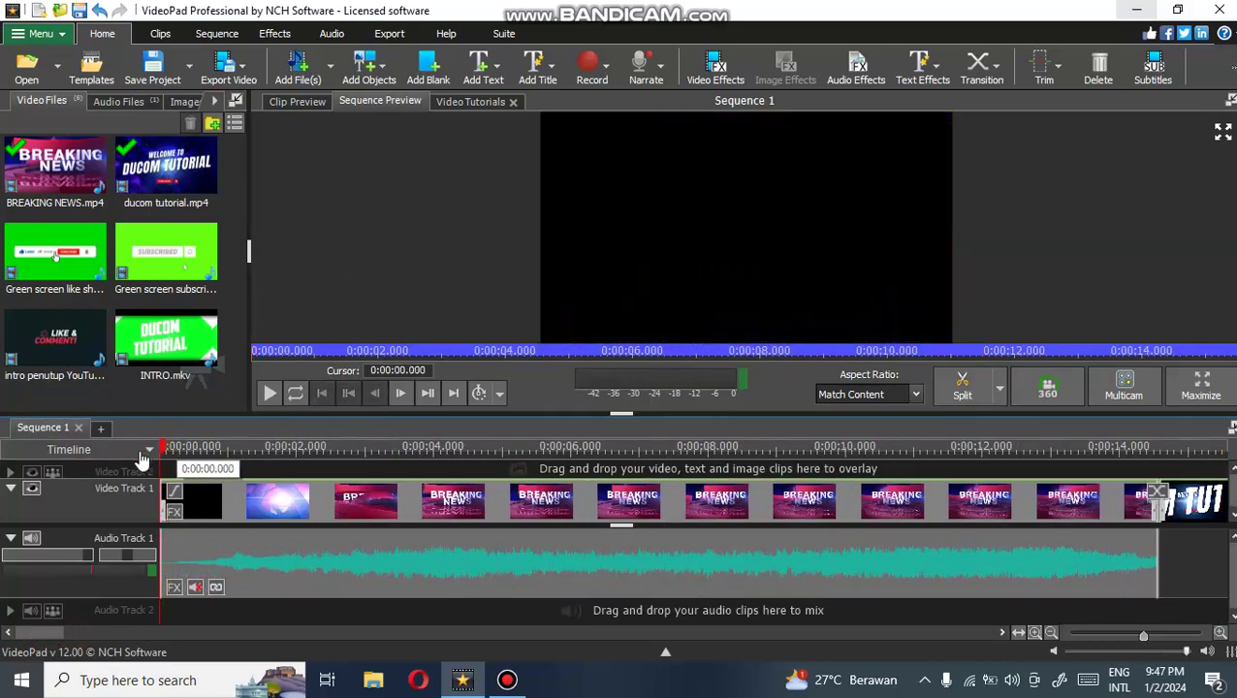
left_click(268, 393)
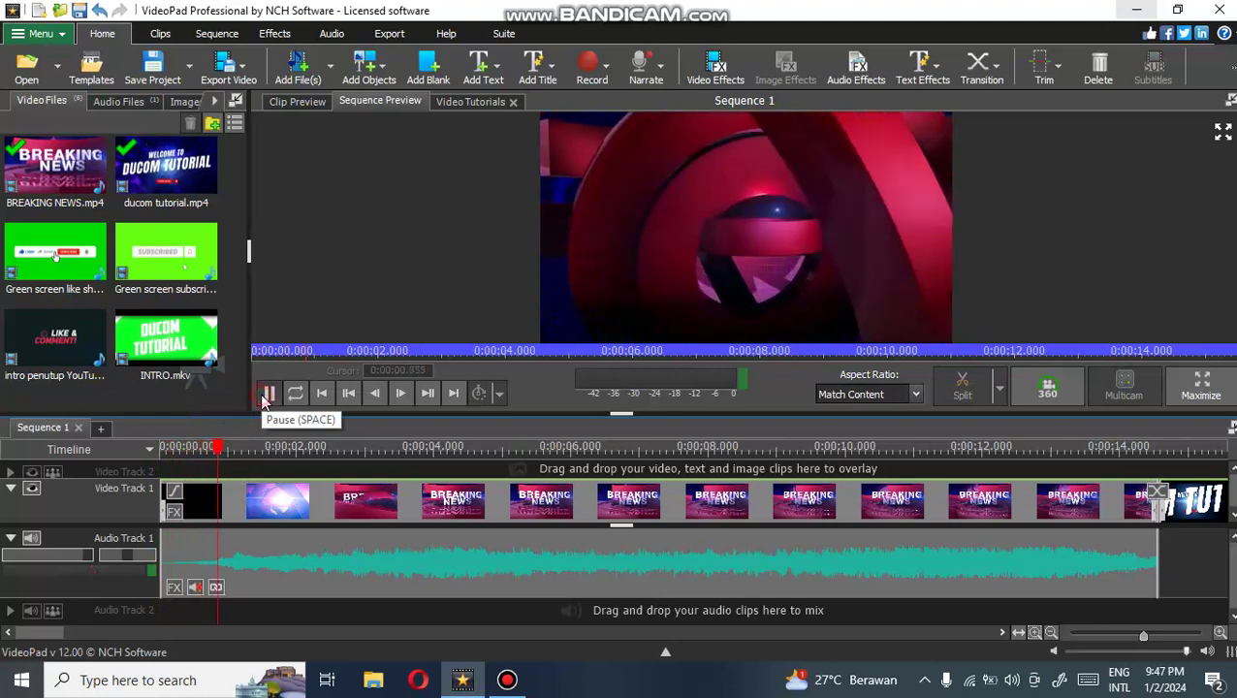
left_click(267, 393)
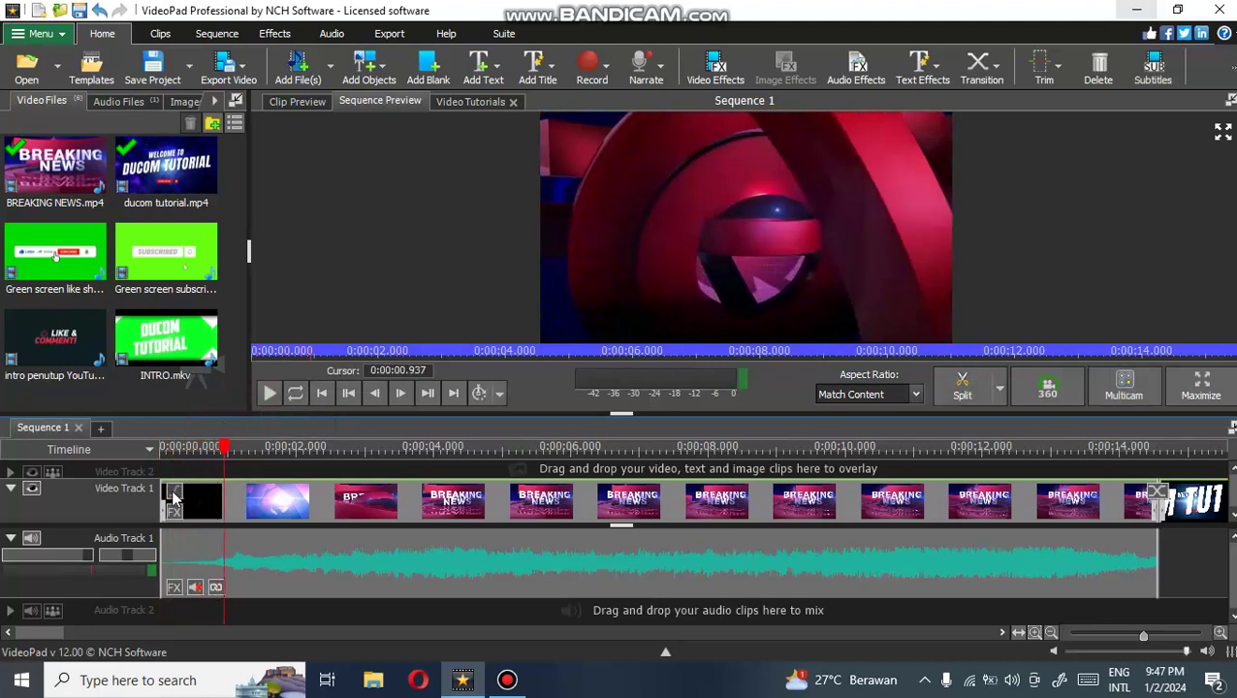
Step: Add a fade-in of 0:00:01.340 to the start of the BREAKING NEWS clip and preview it
left_click(174, 493)
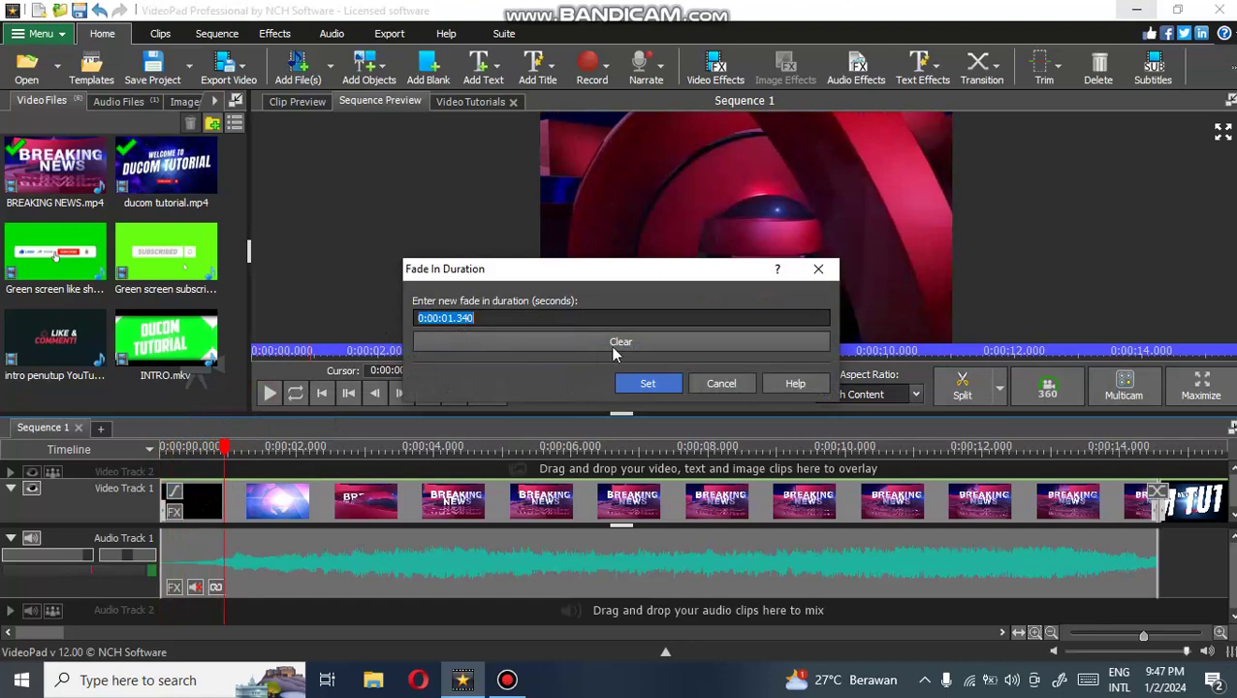
left_click(647, 383)
left_click(192, 448)
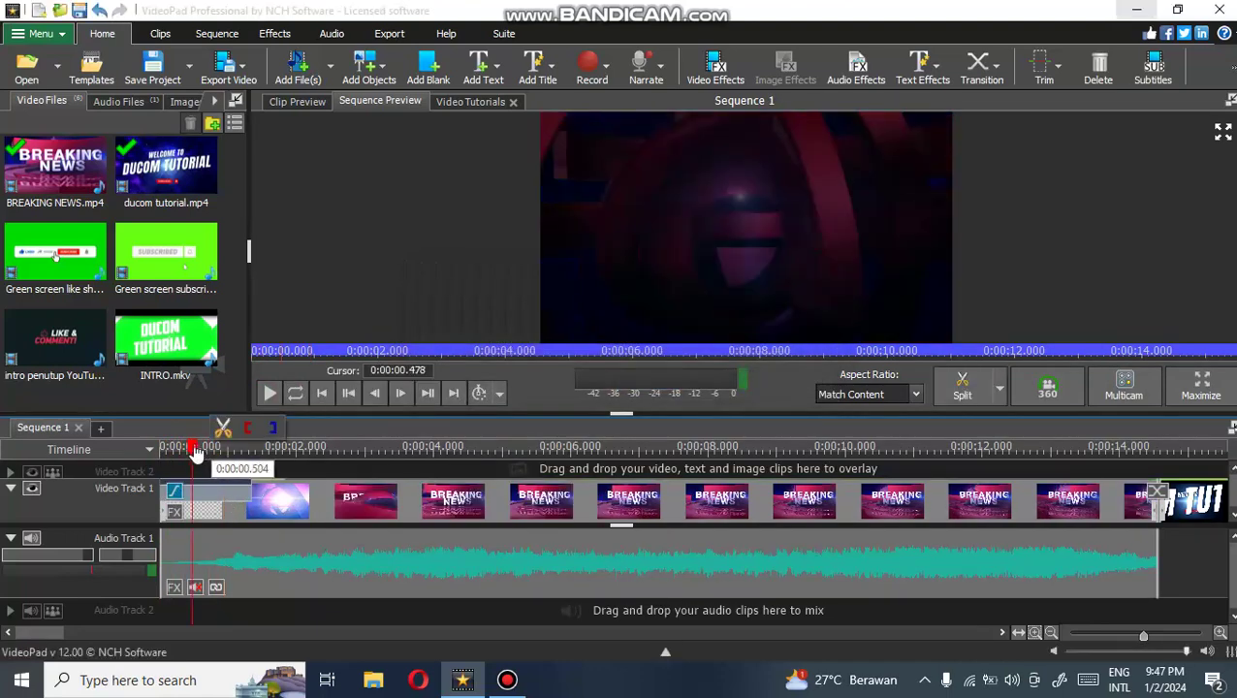
left_click(269, 392)
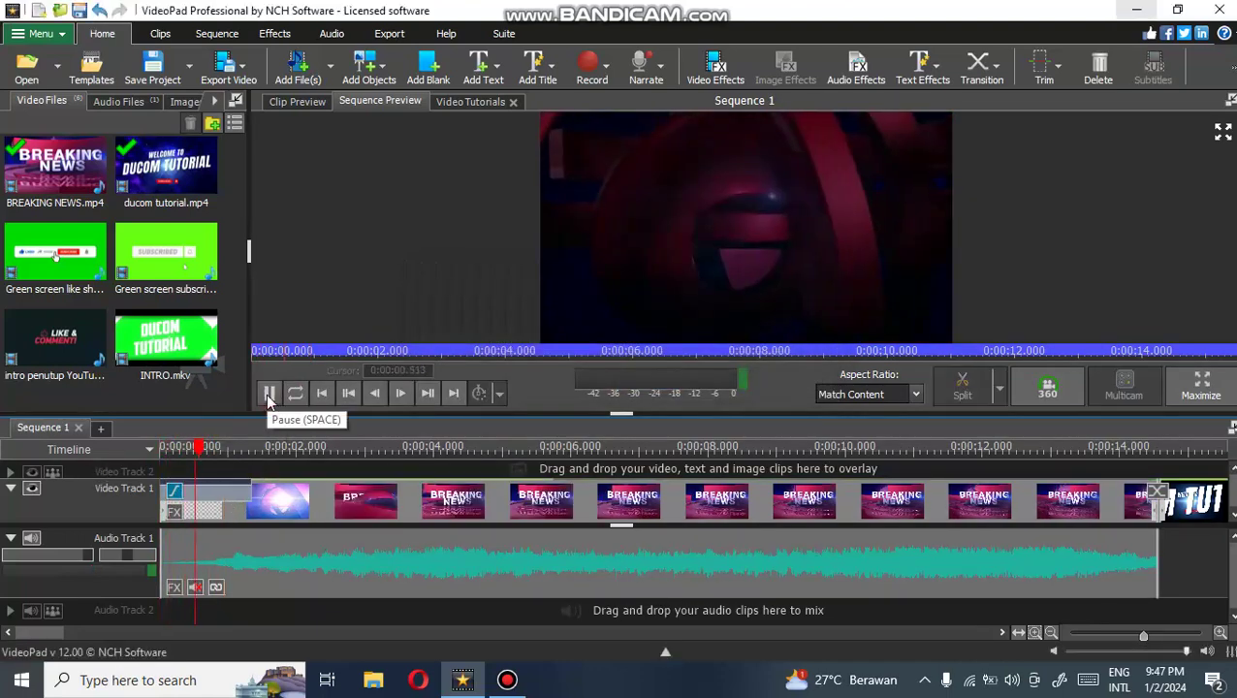
left_click(269, 393)
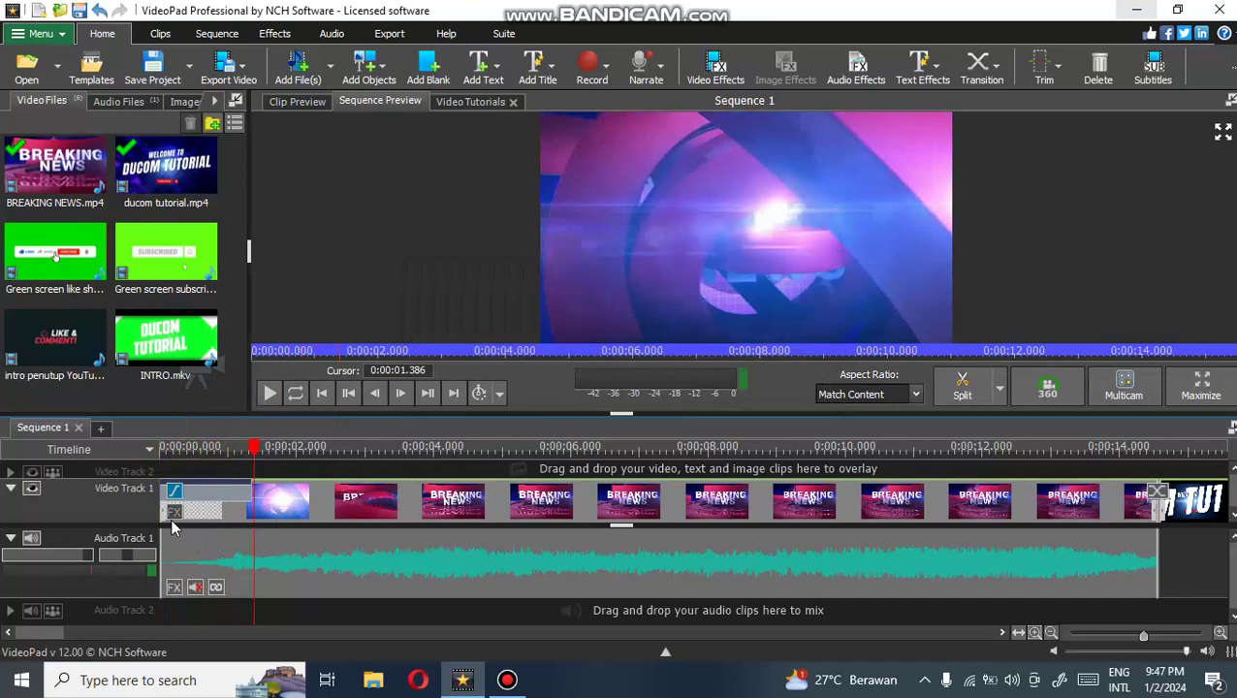
Step: Examine the video effects and the audio effects available for the BREAKING NEWS clip, closing each list without applying anything
scroll(173, 527, "down", 3)
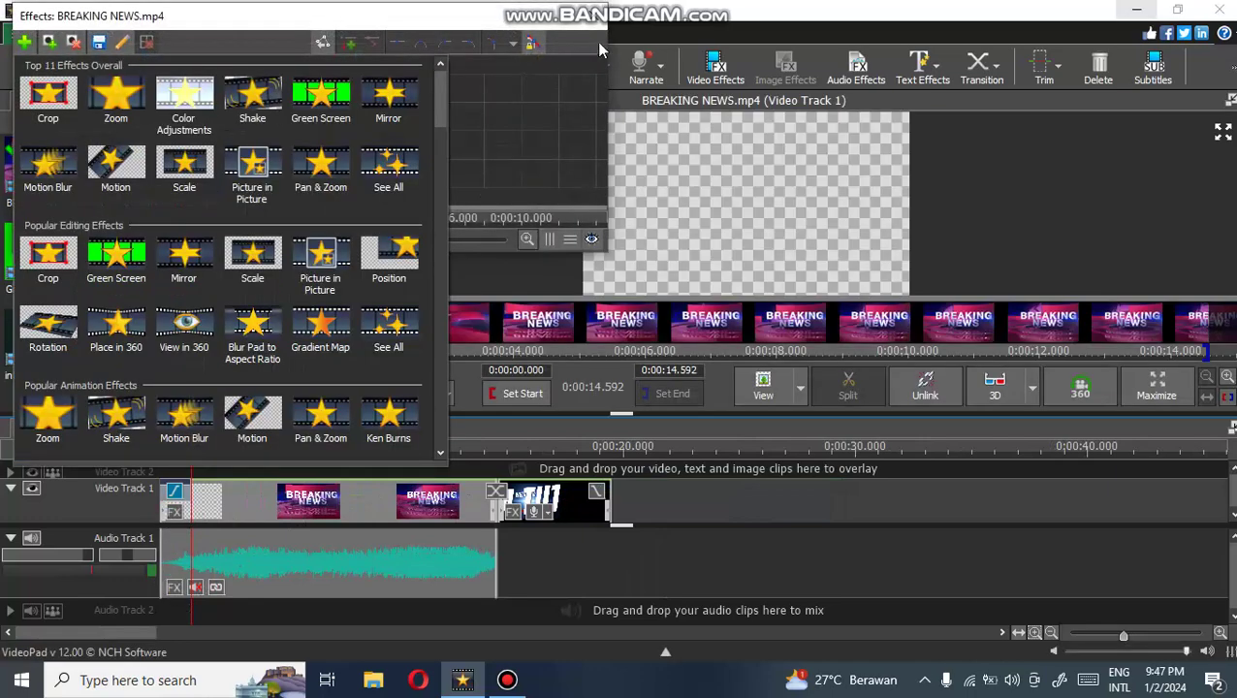
key("Escape")
left_click(174, 580)
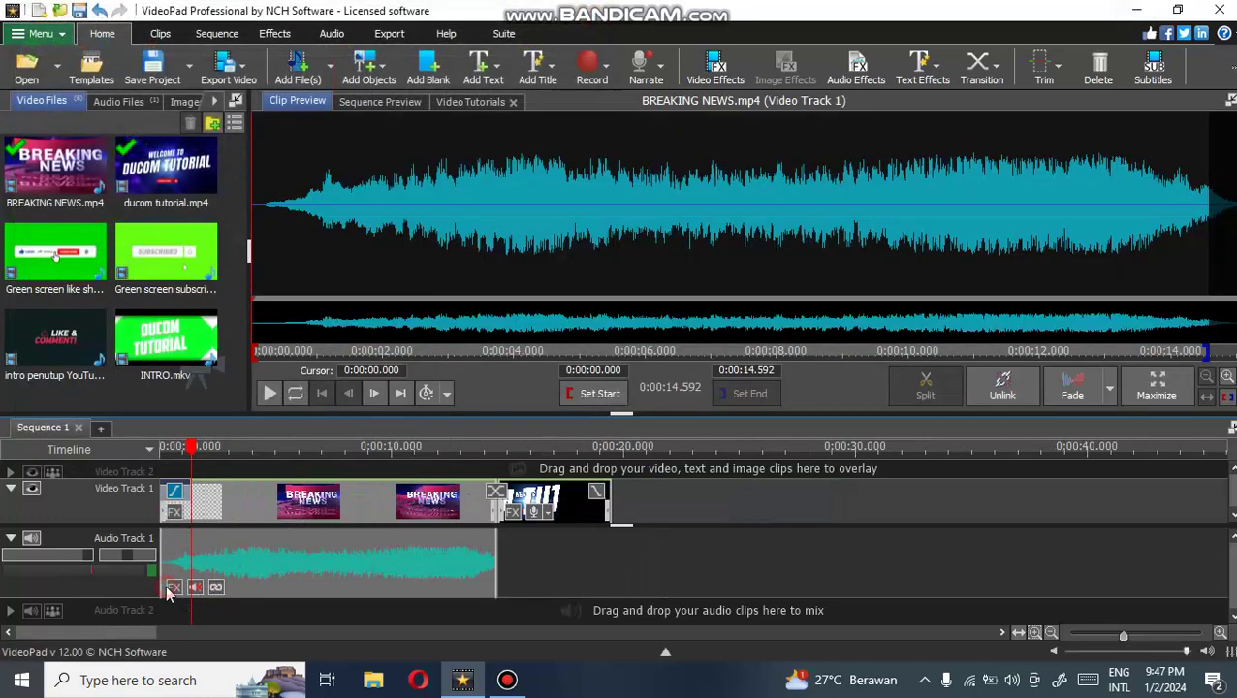
left_click(174, 586)
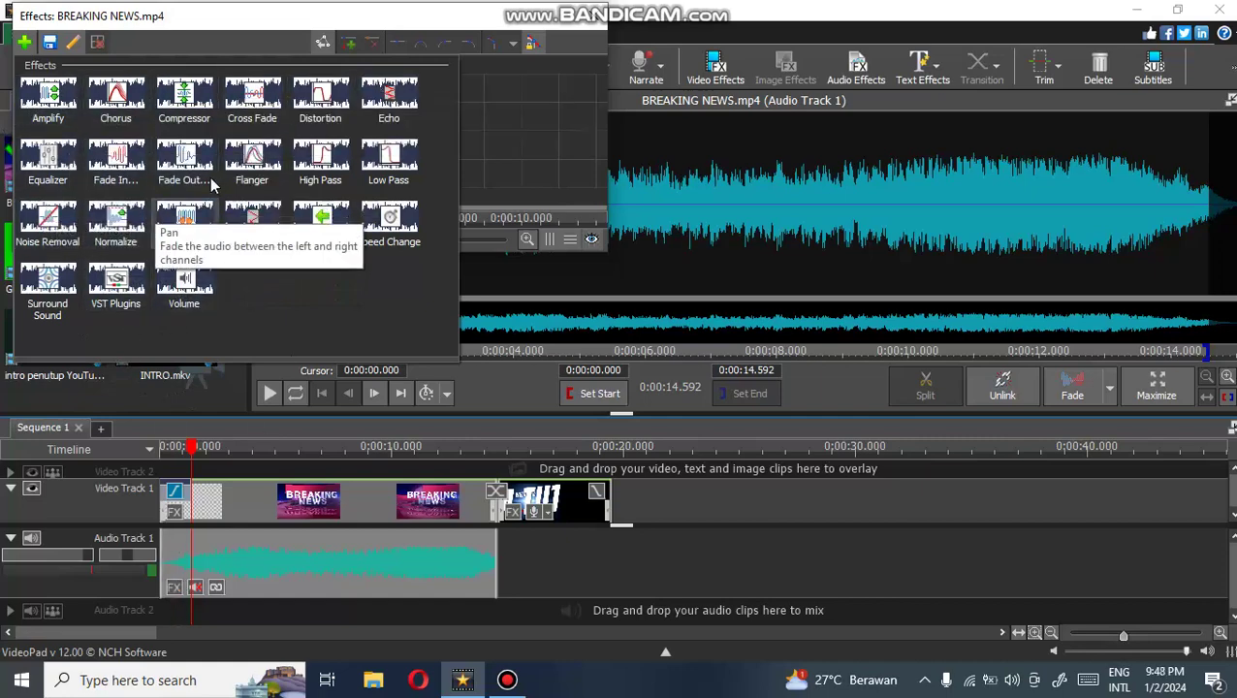
left_click(591, 15)
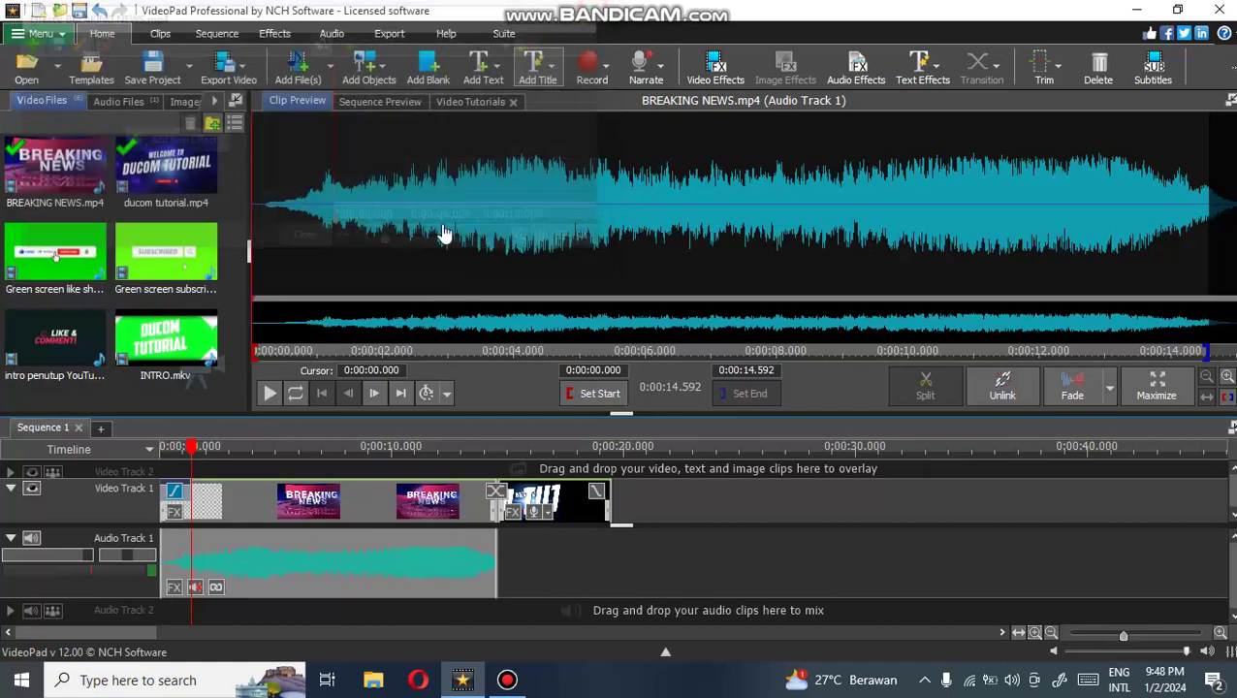
Step: Look through the editing, animation and filter categories of video effects for the BREAKING NEWS clip and close the list
left_click(175, 512)
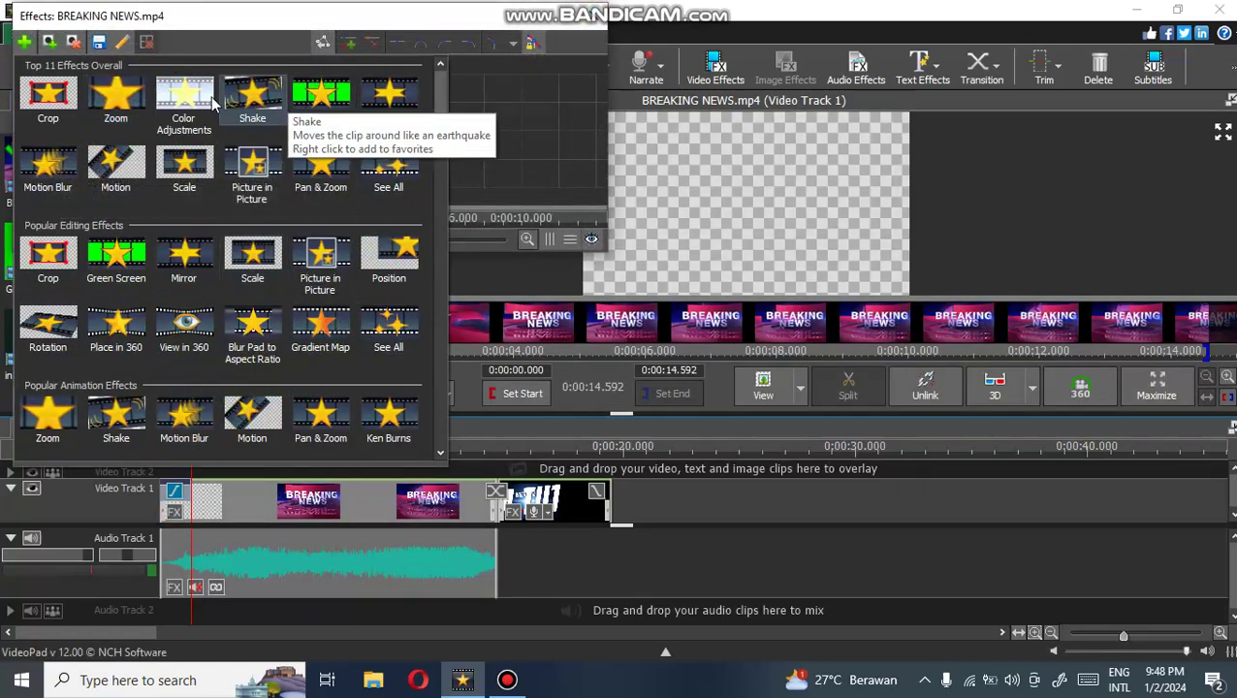
scroll(288, 274, "down", 8)
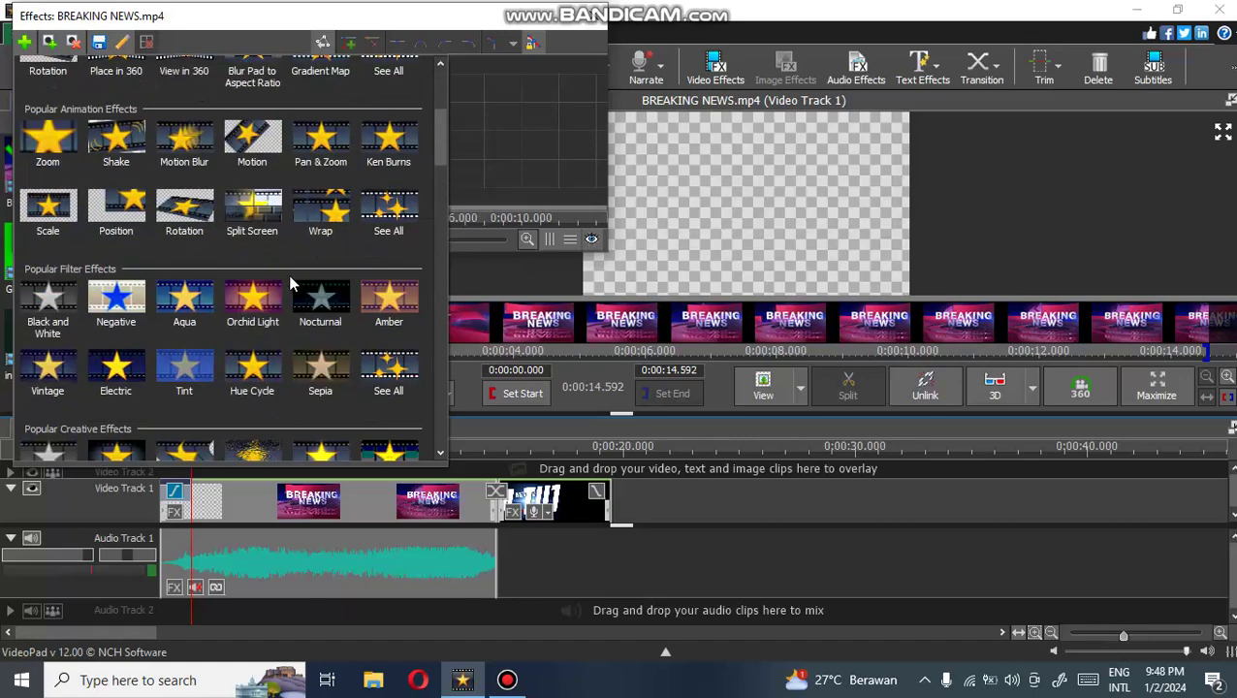
scroll(180, 315, "up", 8)
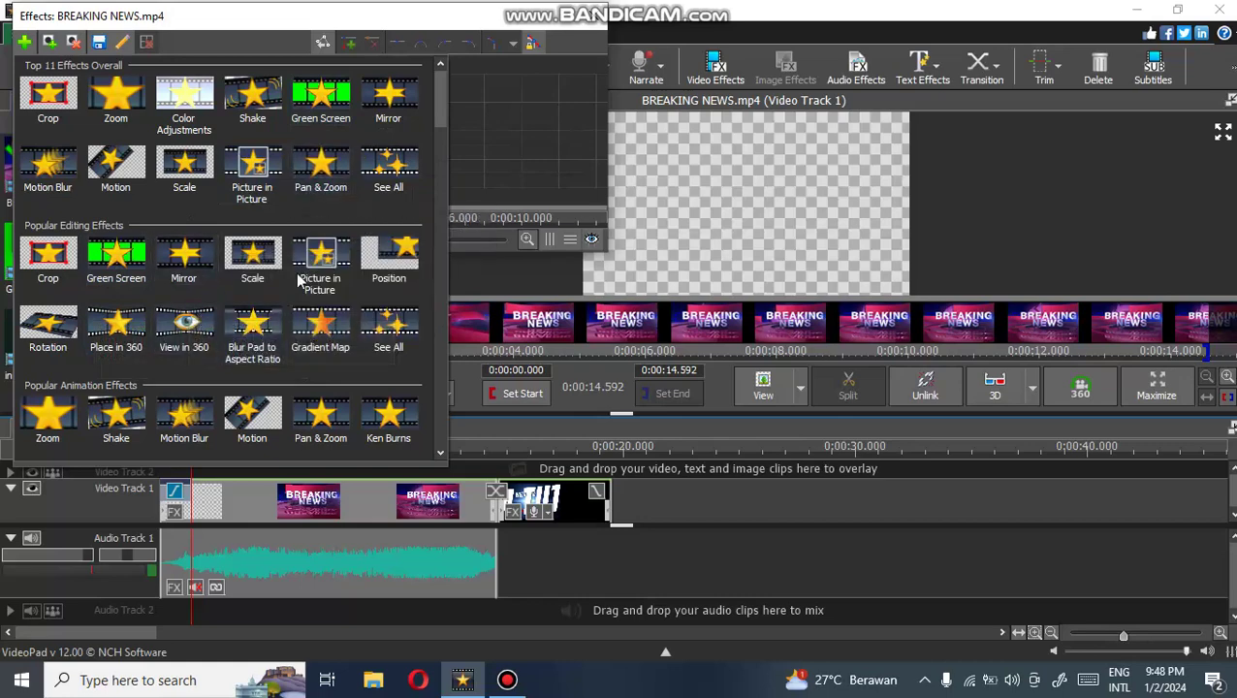
left_click(590, 21)
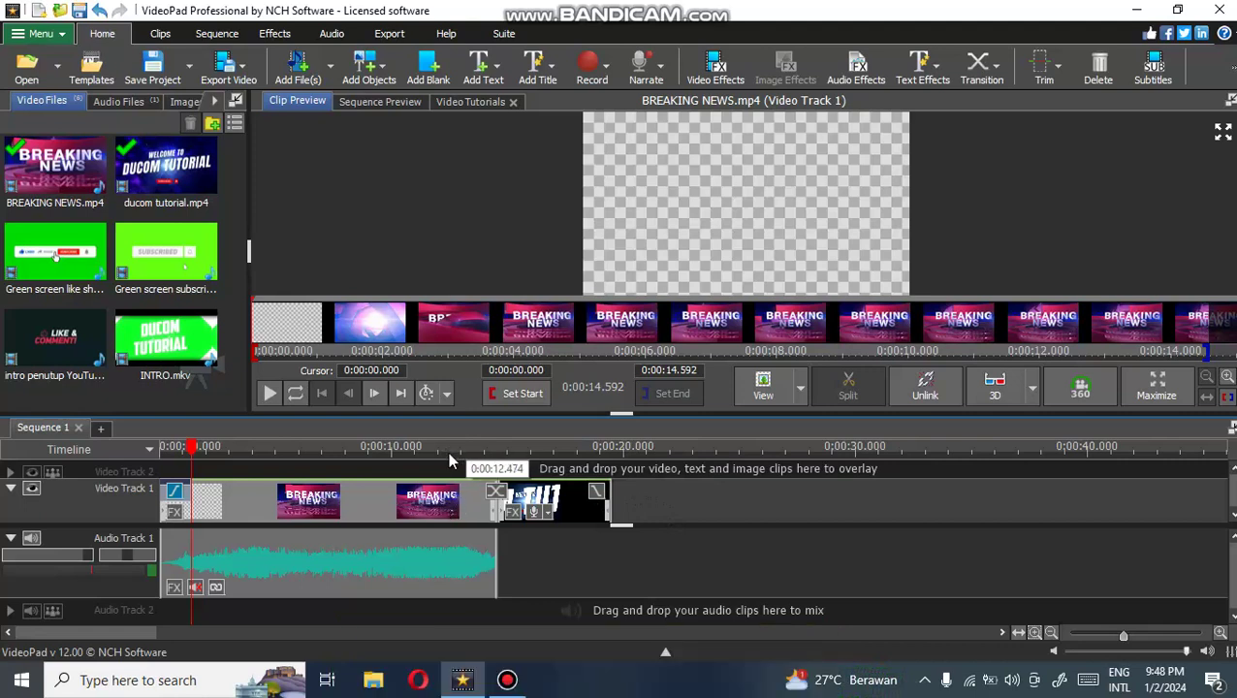
Step: Show the sequence at about the 10-second mark, within the BREAKING NEWS clip
mouse_move(614, 5)
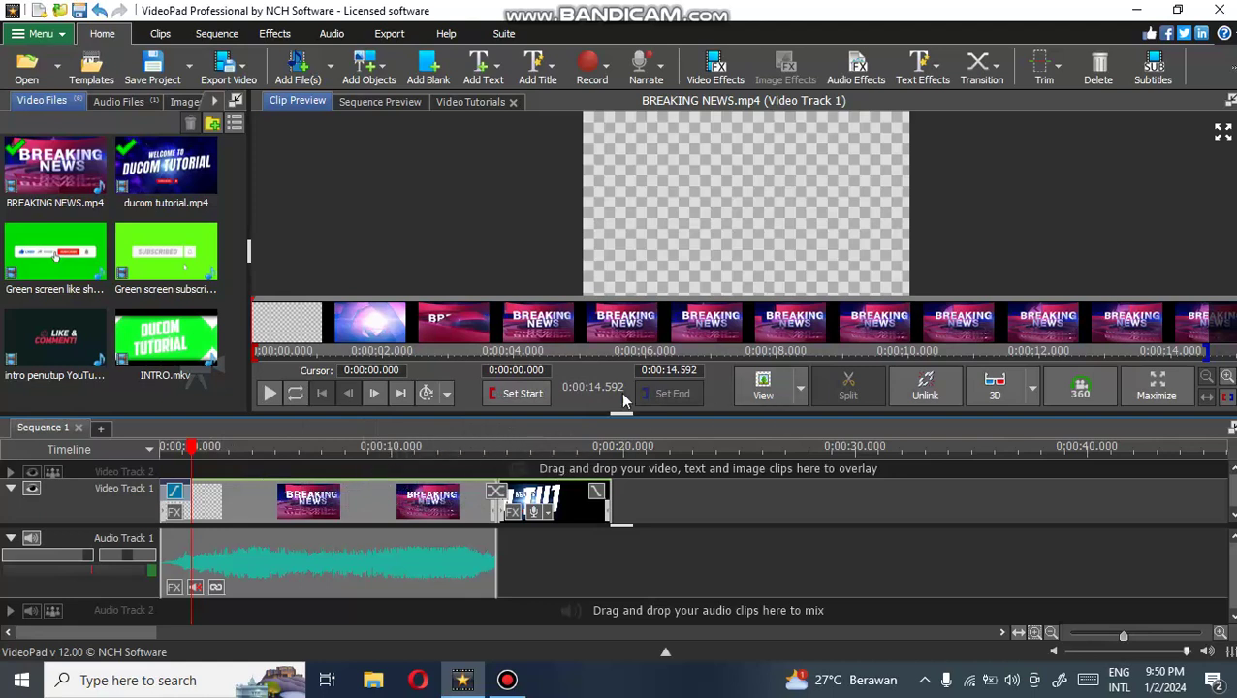
scroll(382, 473, "down", 2)
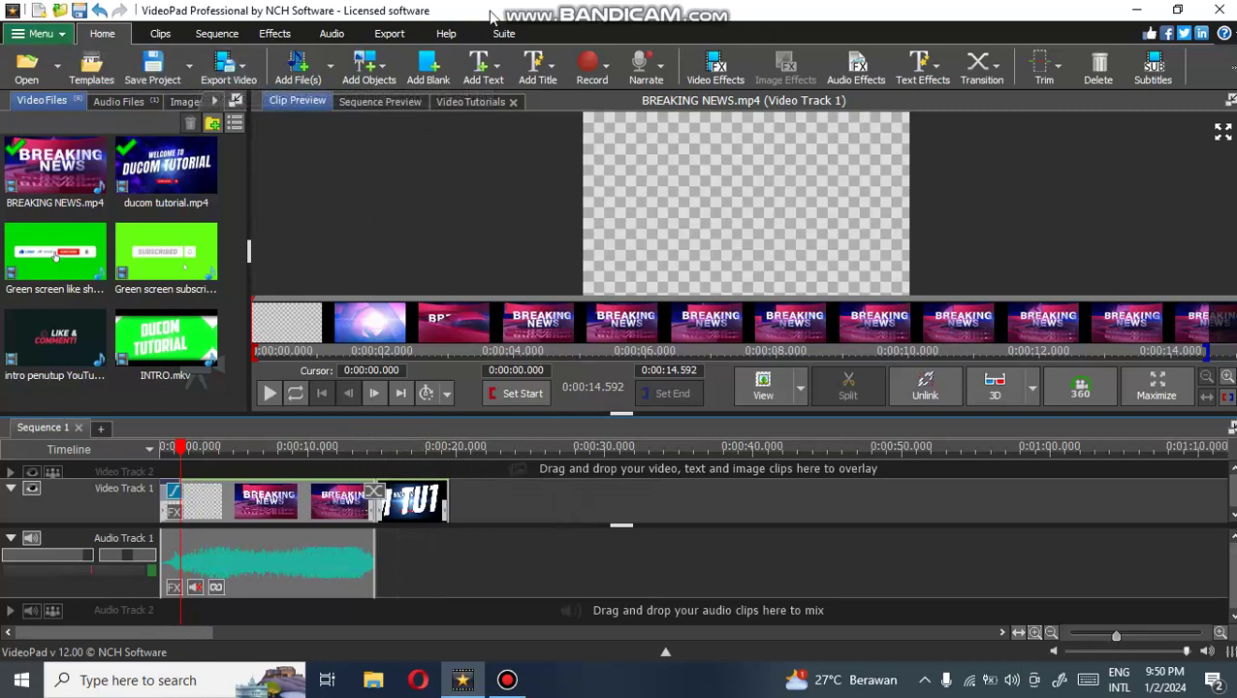
mouse_move(664, 197)
left_click(307, 448)
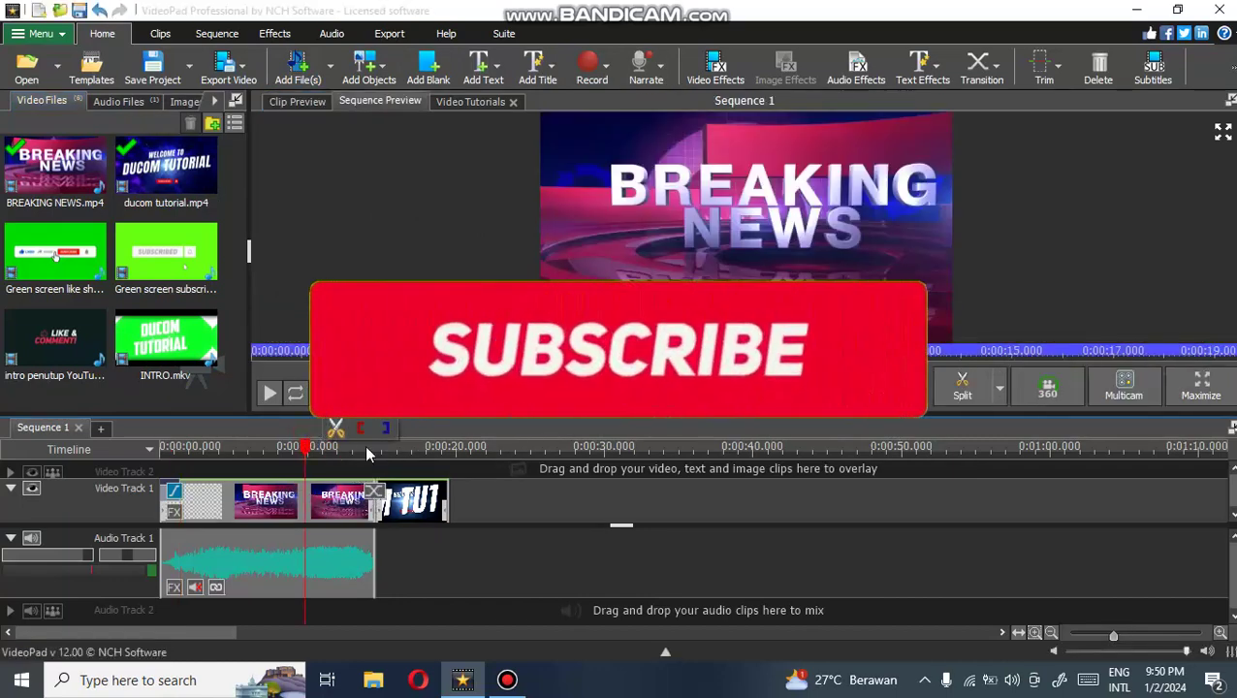